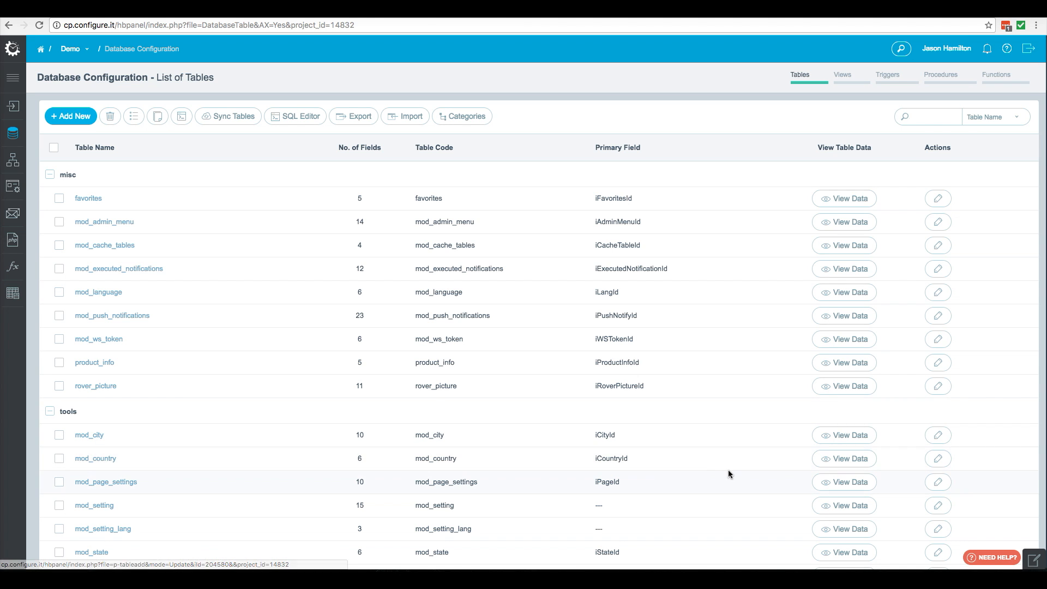
- Open the mod_country table's data, show 500 rows per page, and scroll through the country records
click(840, 459)
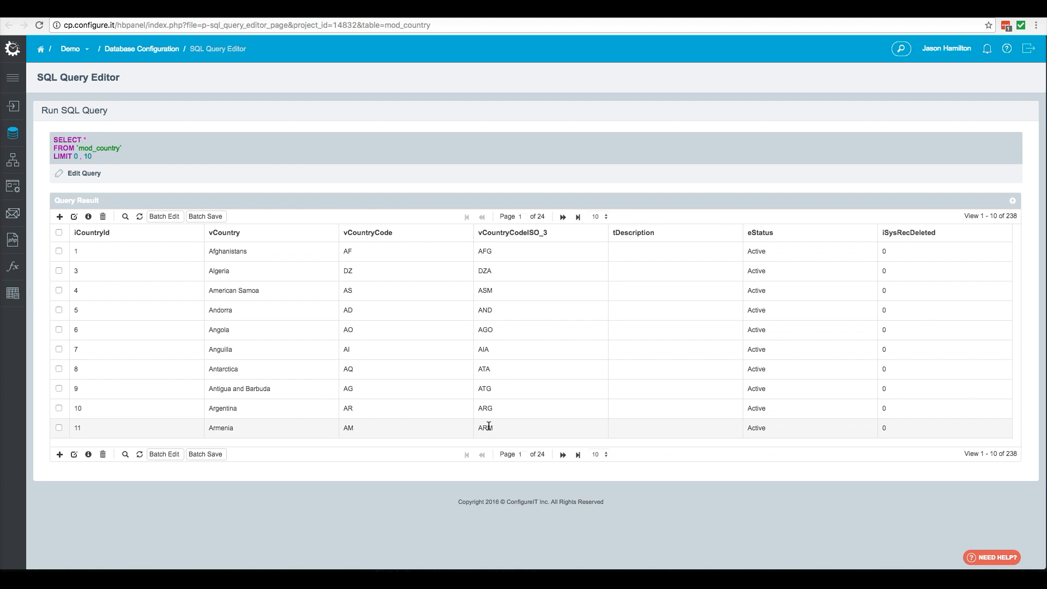
click(600, 455)
click(595, 470)
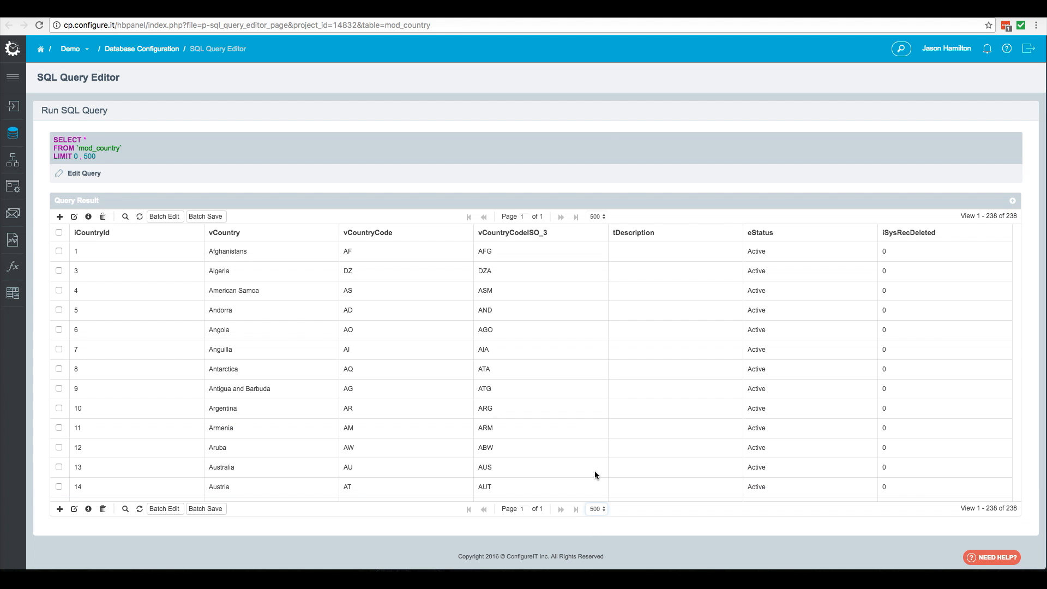
scroll(437, 463, down, 1)
scroll(437, 464, down, 20)
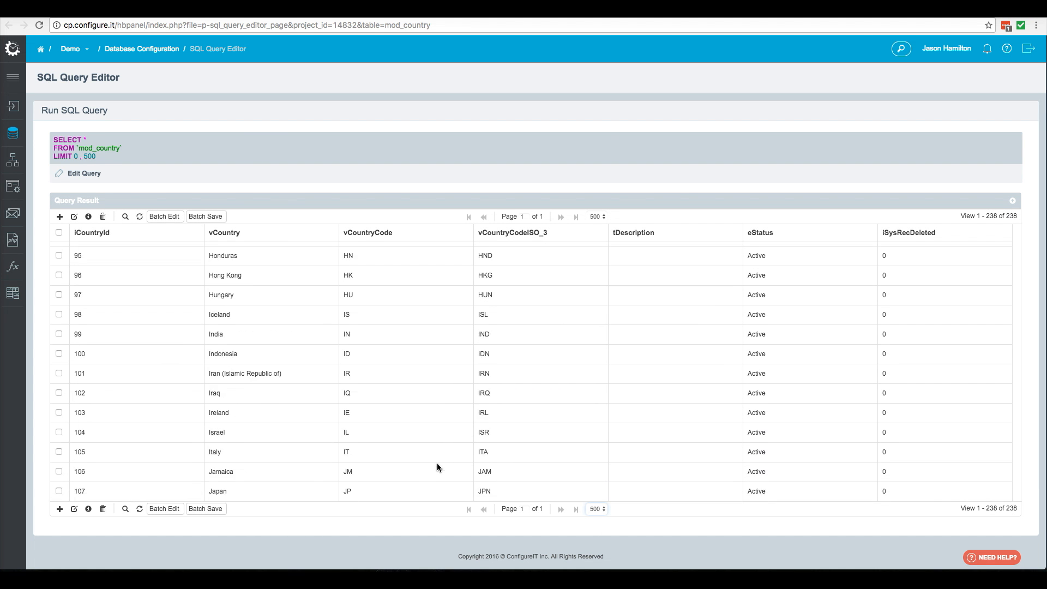
scroll(437, 464, down, 20)
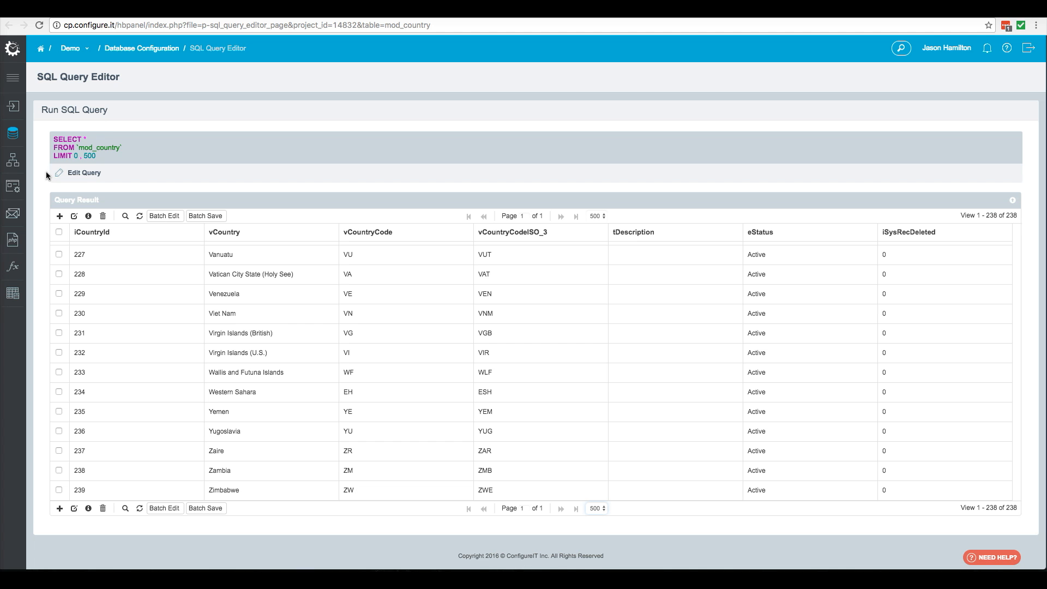
- Open MySQL API Configuration in a new tab, switch to it, and start adding a new API
mouse_move(23, 168)
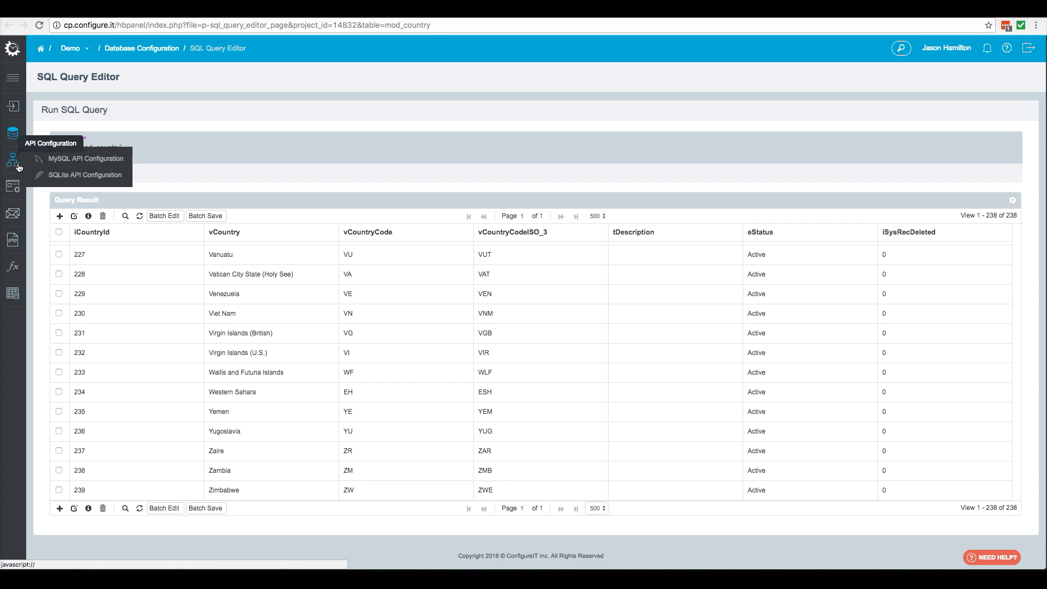
right_click(71, 158)
click(98, 161)
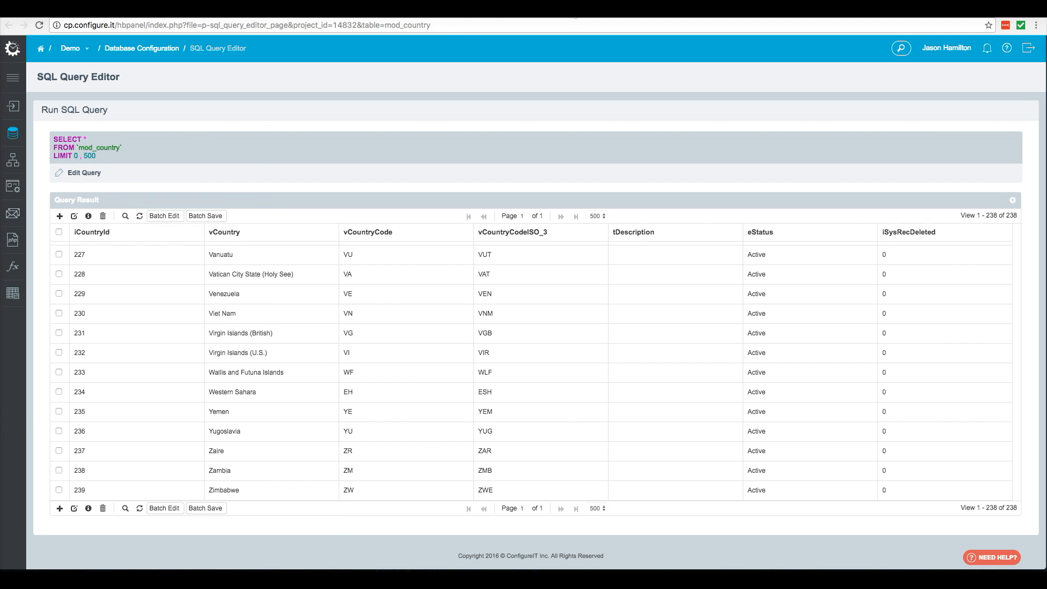
click(574, 10)
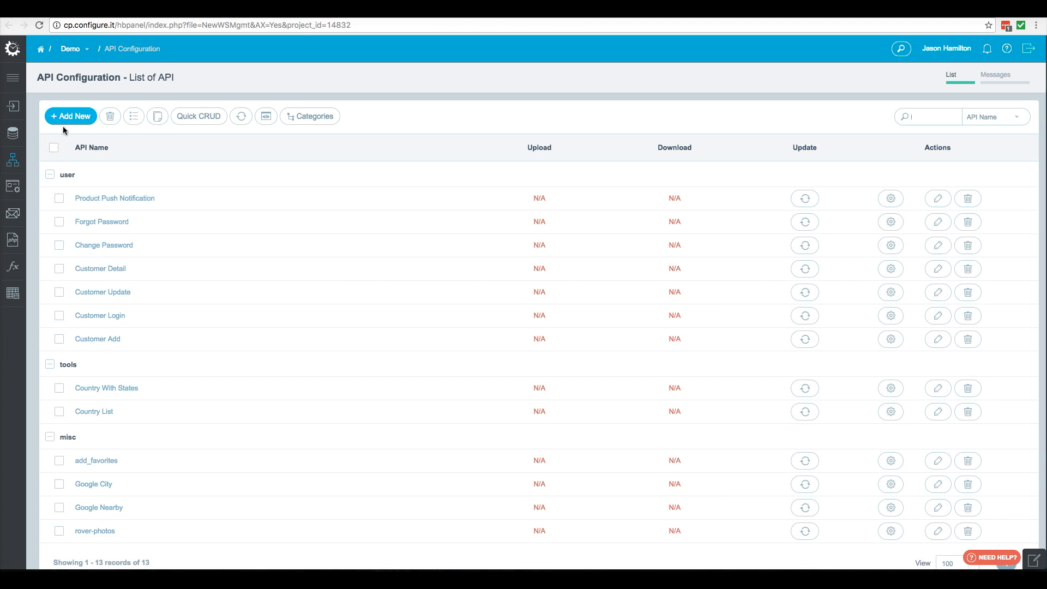
click(69, 117)
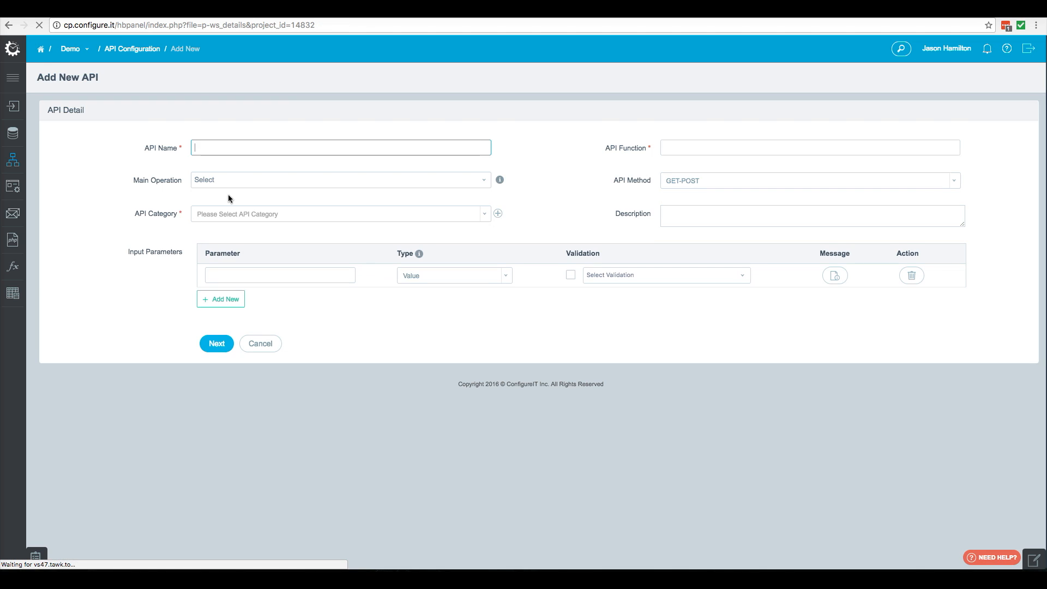
- Name the new API Get Countries, set its API category to Misc, and continue to configuration
click(228, 154)
text(Get Countries)
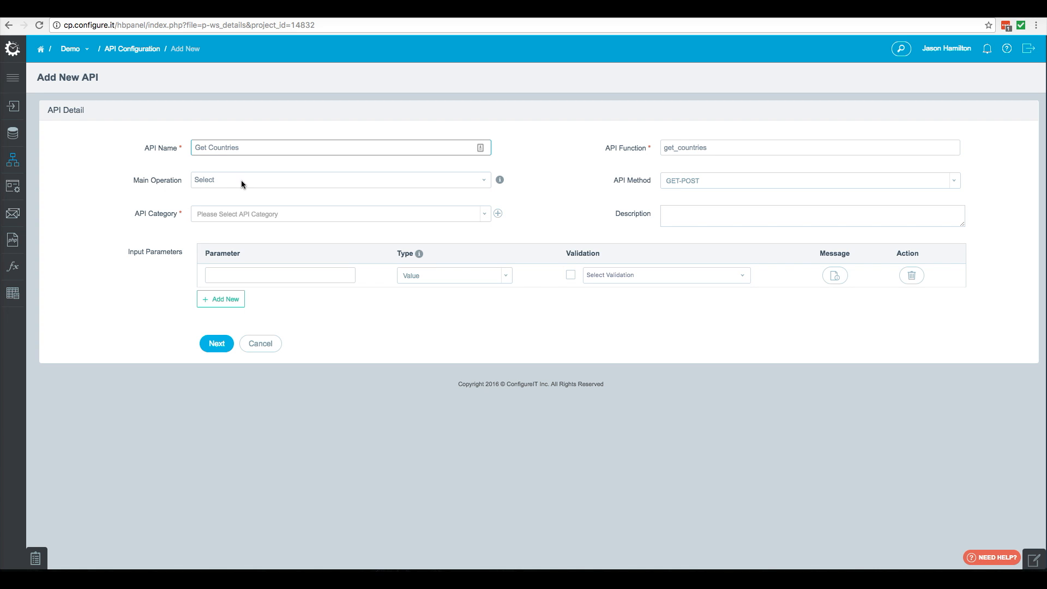
click(233, 215)
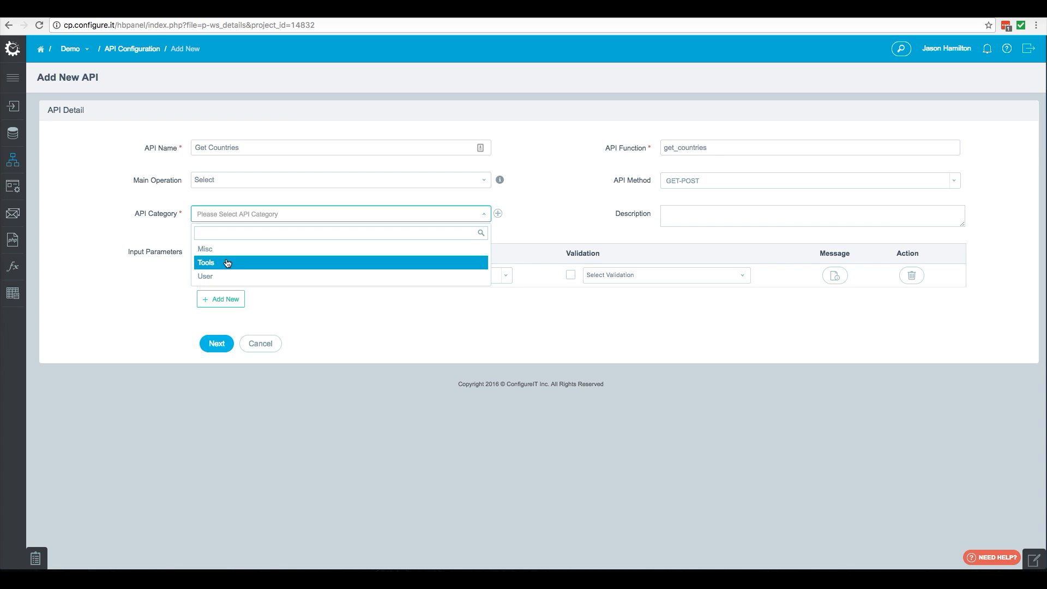
click(226, 250)
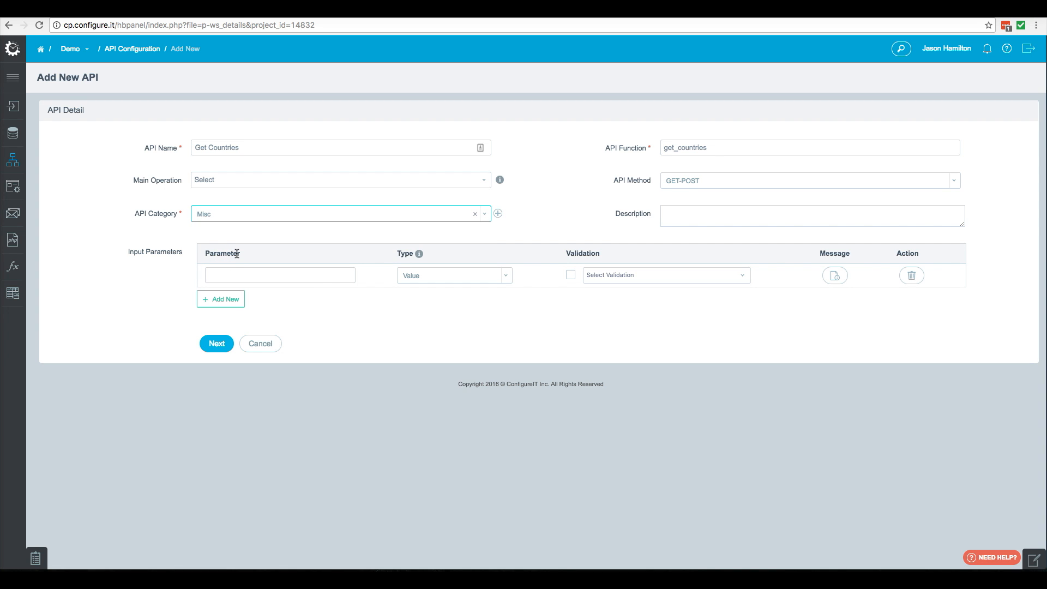
click(215, 346)
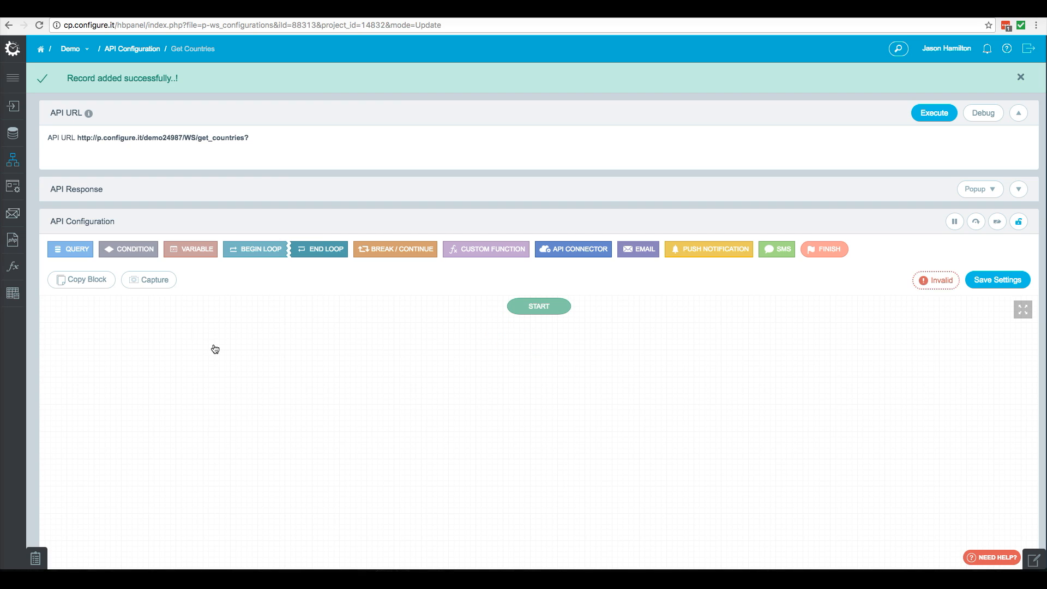
- Add a Query block using mod_country as the main table with maximum records set to All
click(68, 249)
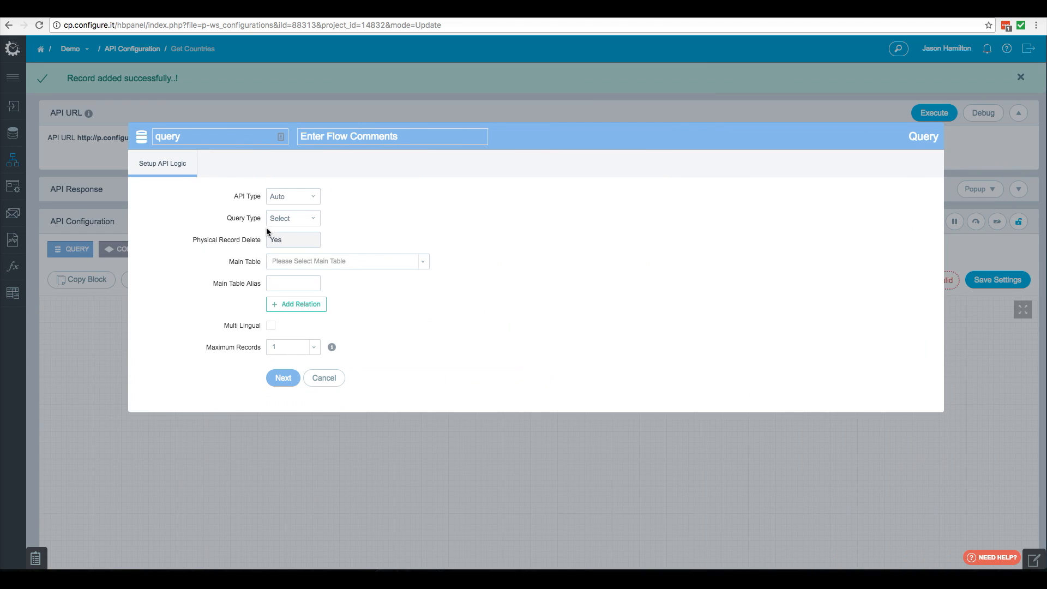
click(298, 263)
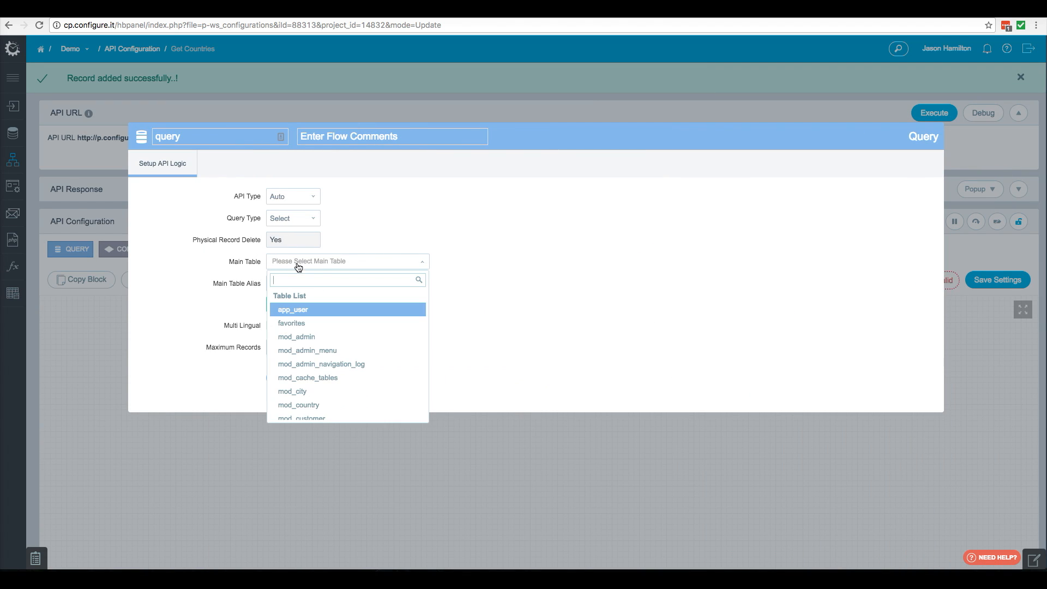
click(306, 405)
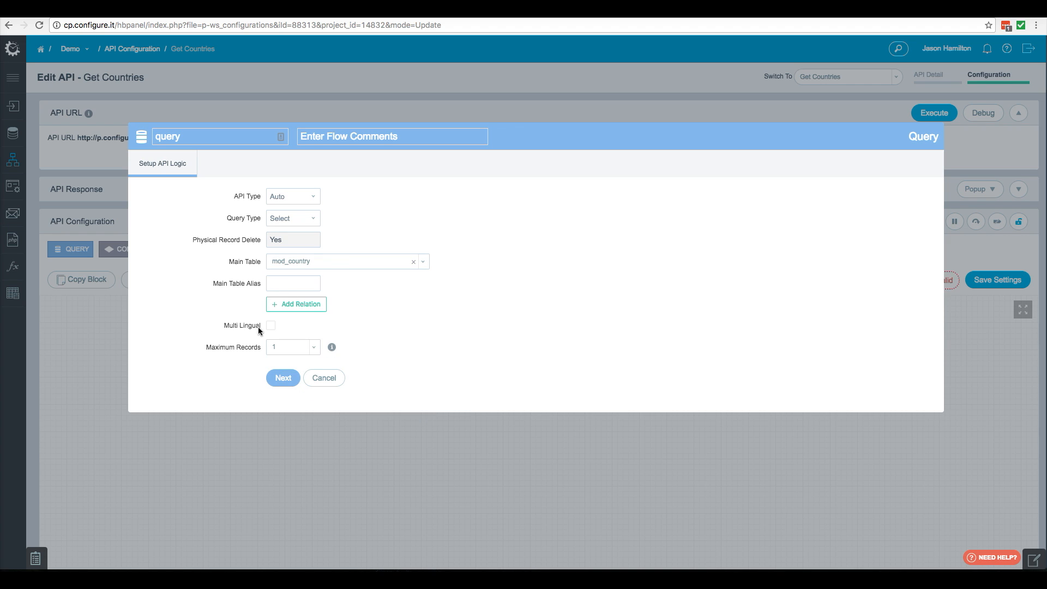
click(288, 351)
click(279, 381)
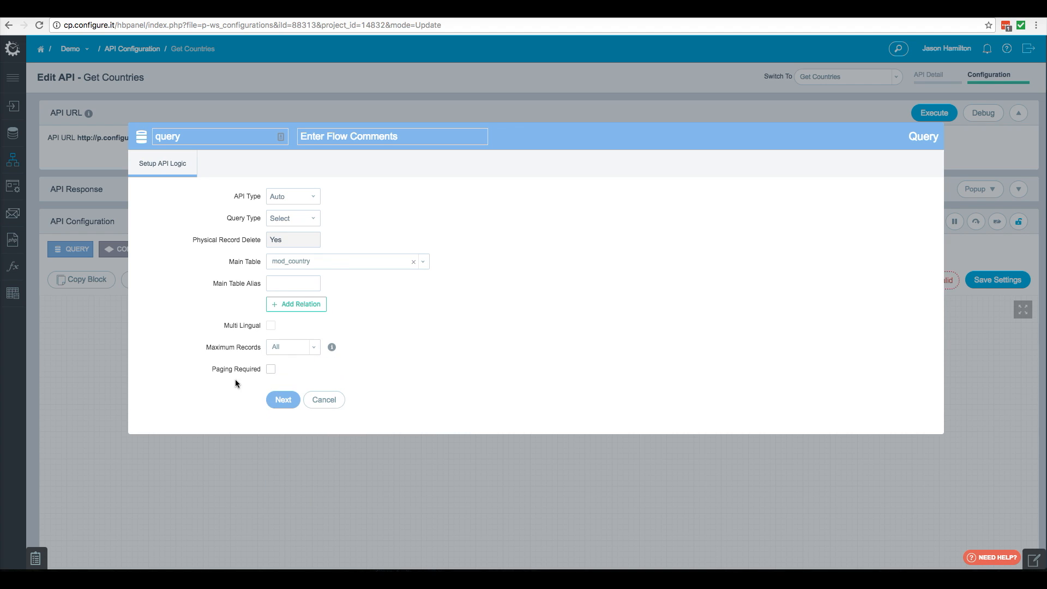
click(274, 402)
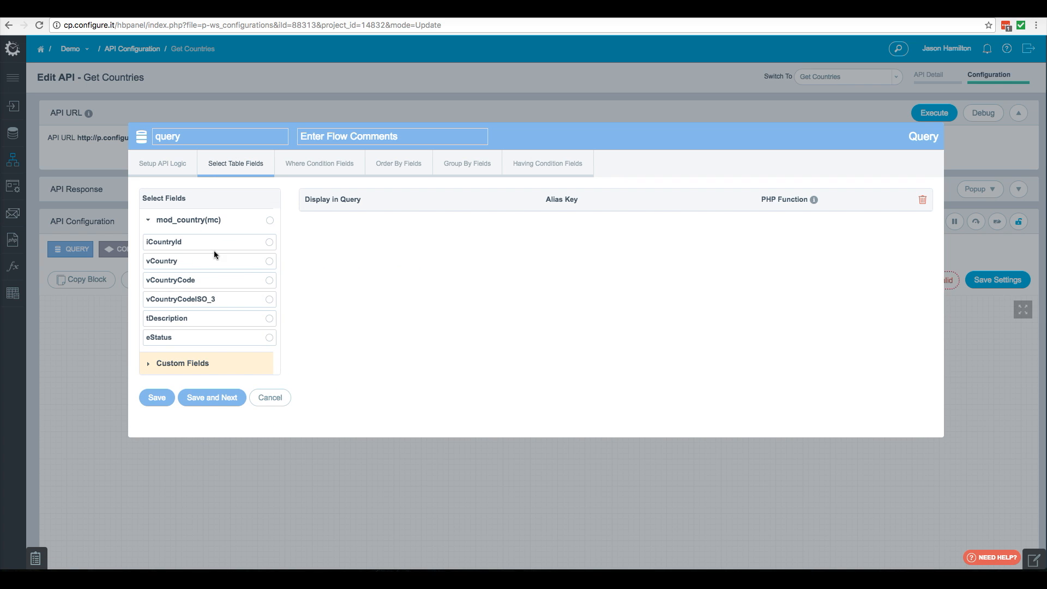
- Select the iCountryId, vCountry and vCountryCode fields for the query and save it
click(222, 244)
click(222, 262)
click(222, 281)
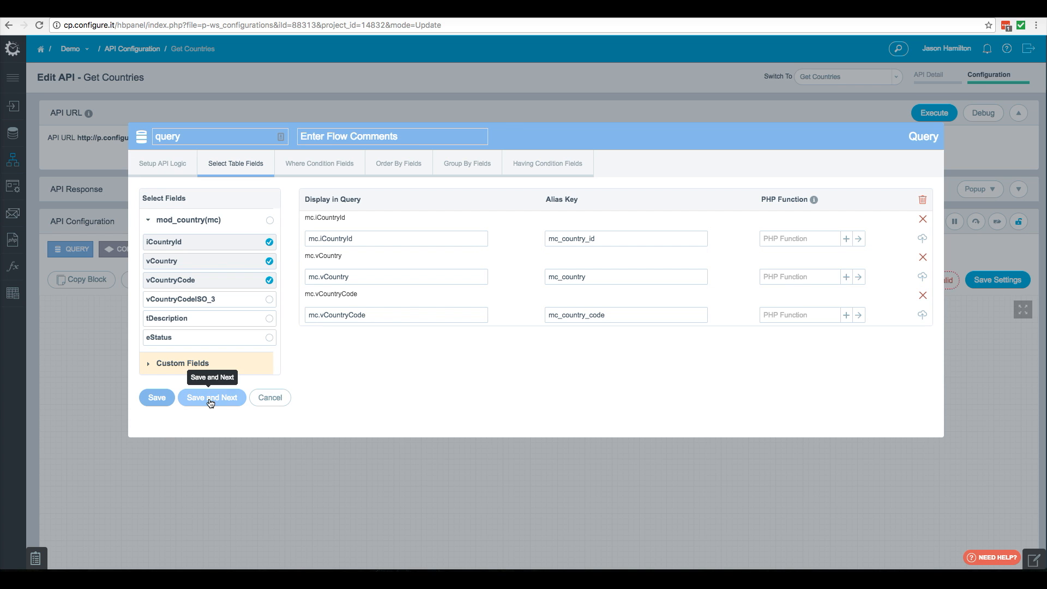
click(159, 398)
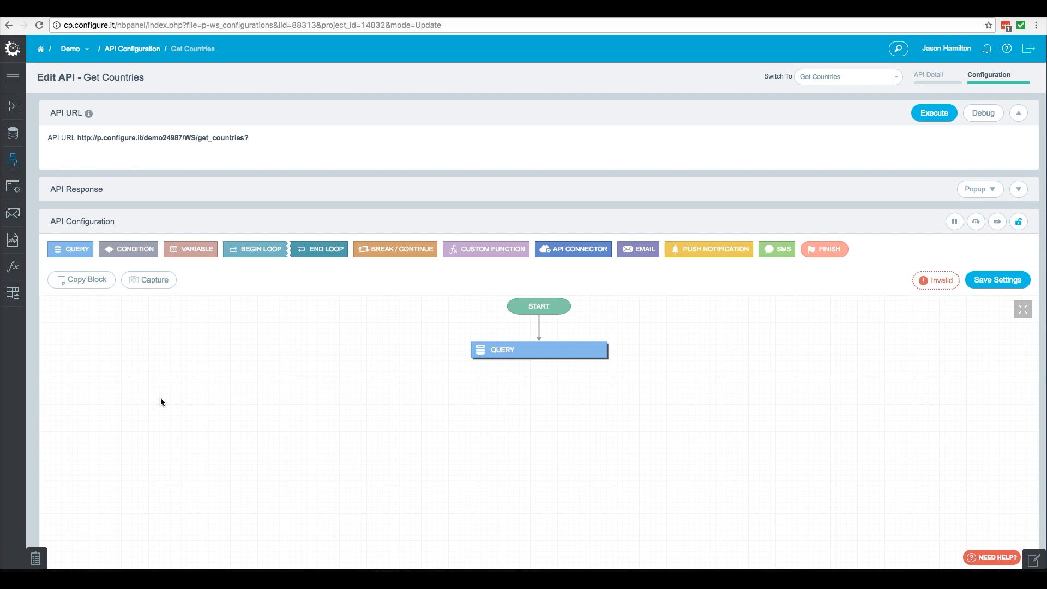
- Add a Finish block after the query with the message success and save it
click(825, 249)
text(success)
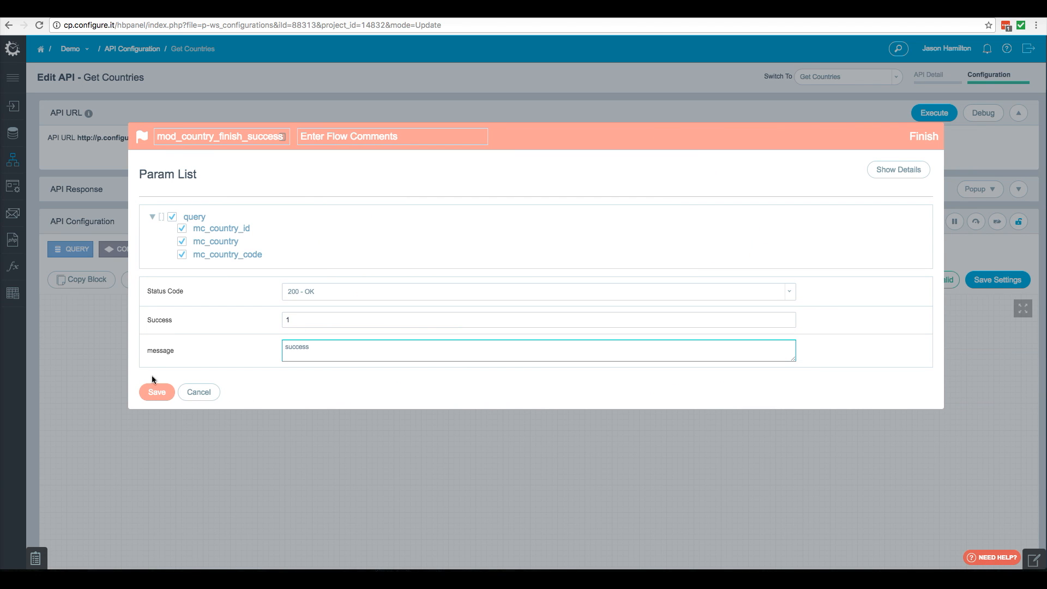
click(159, 392)
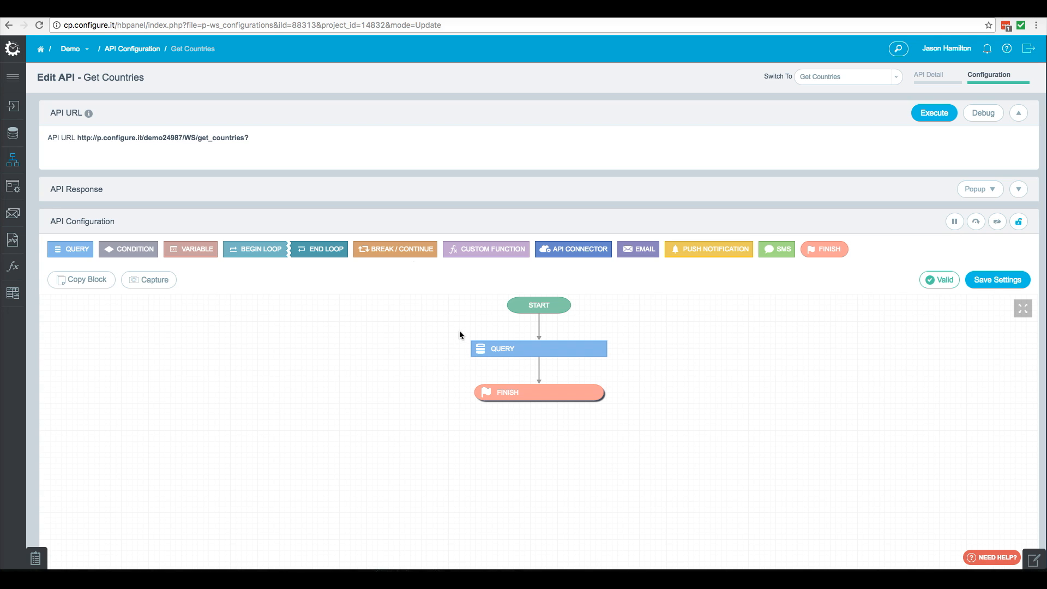
- Reload the page and run the API in debug mode to inspect its JSON response
click(40, 26)
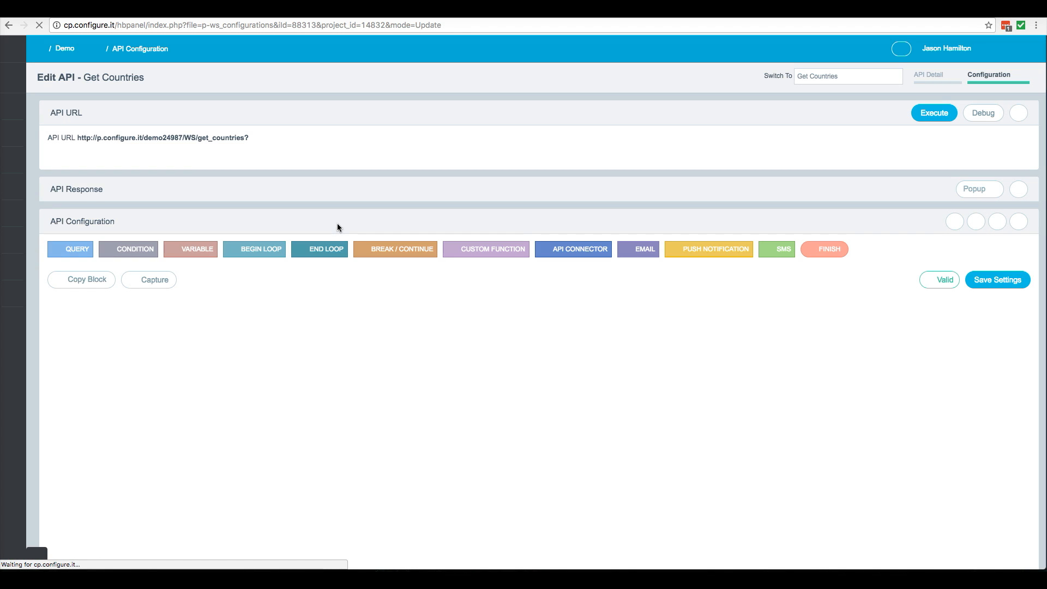
click(985, 118)
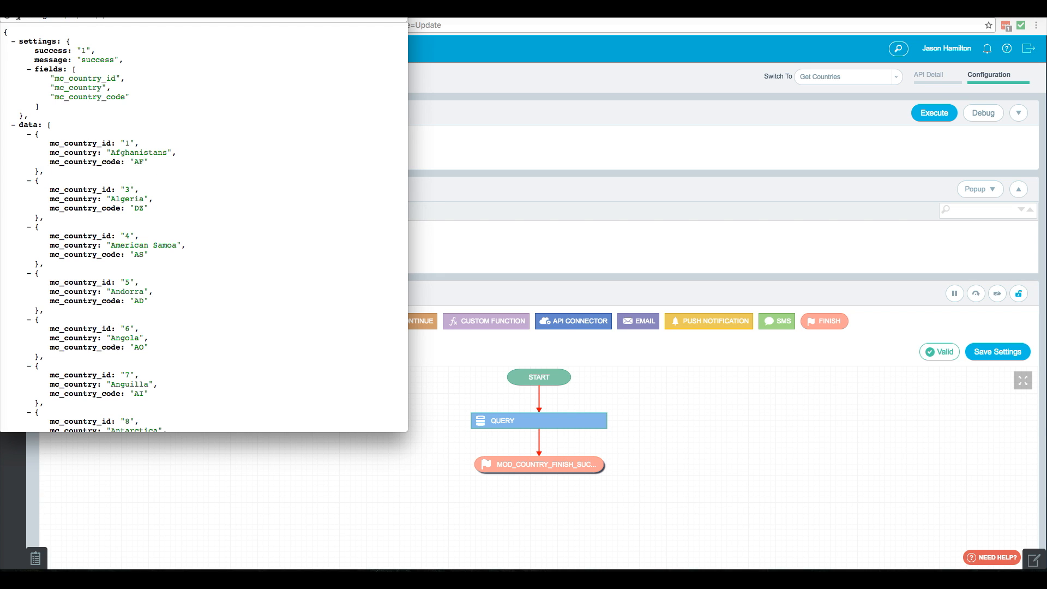
click(8, 4)
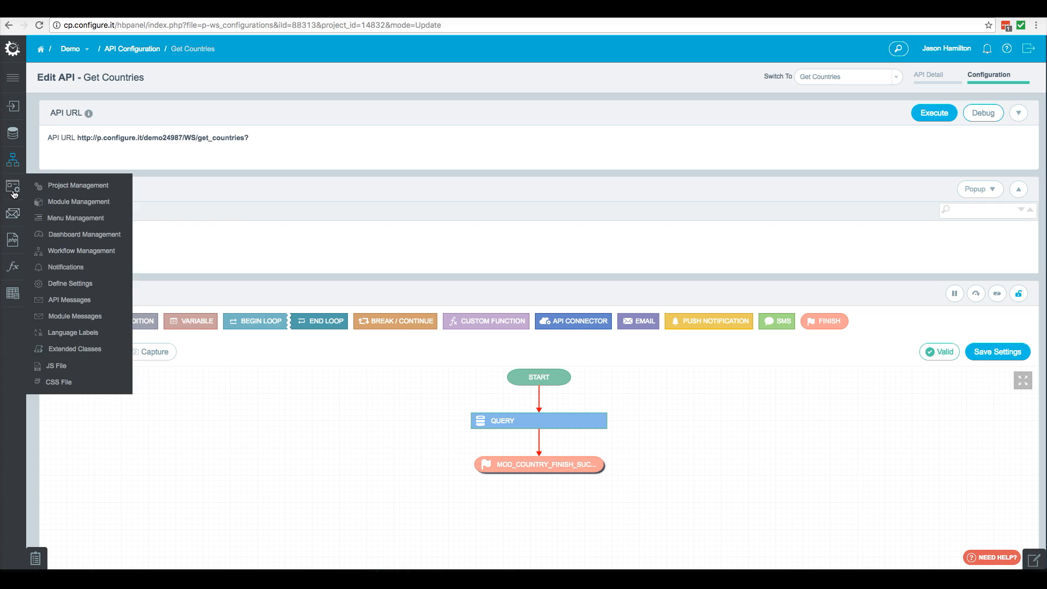
- Open SQLite Database configuration in a new tab and switch to it
mouse_move(12, 140)
right_click(80, 149)
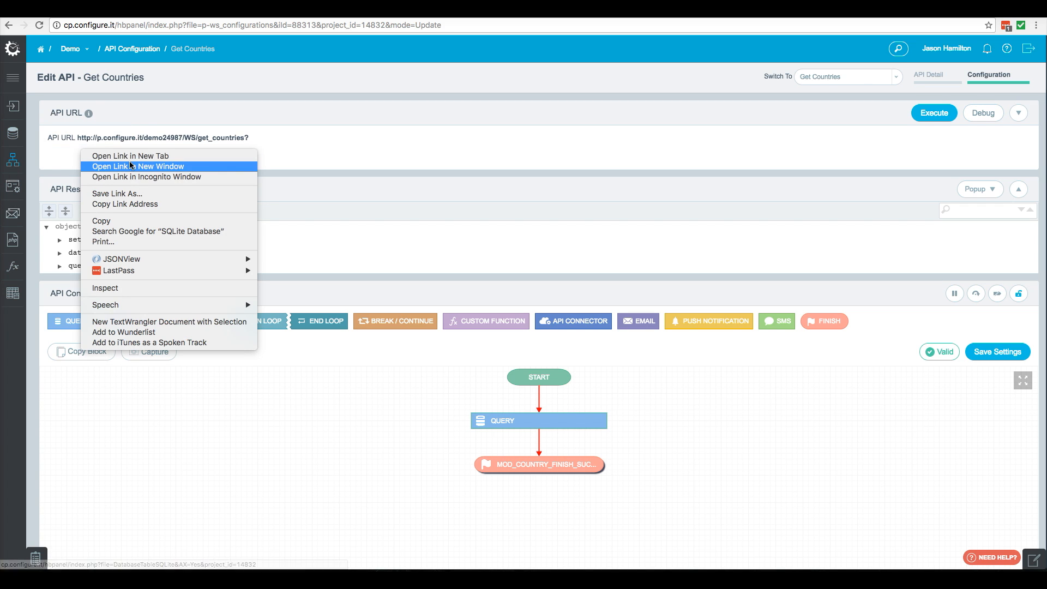
click(131, 158)
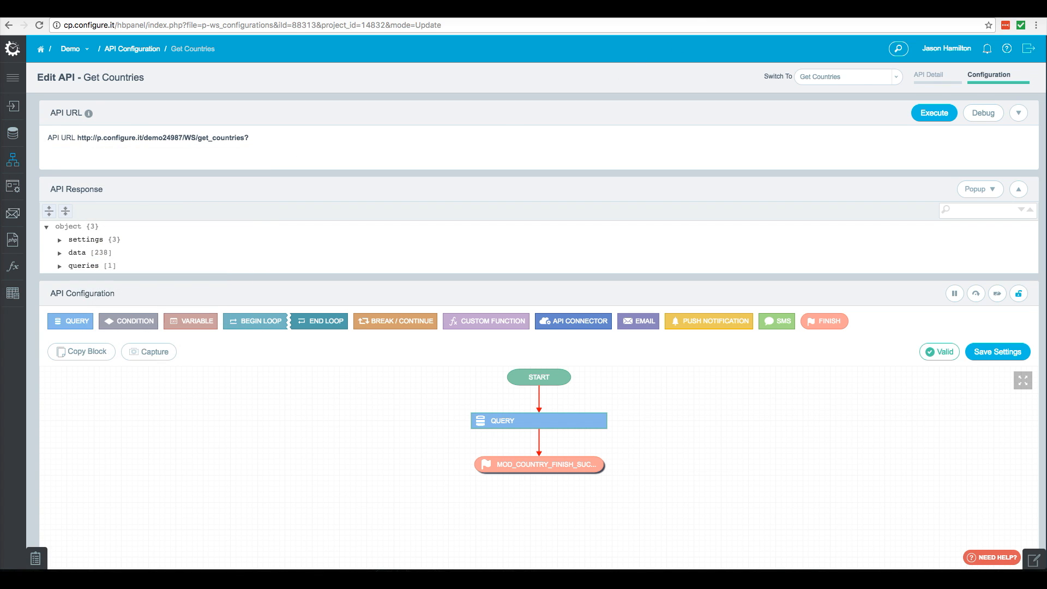
click(567, 9)
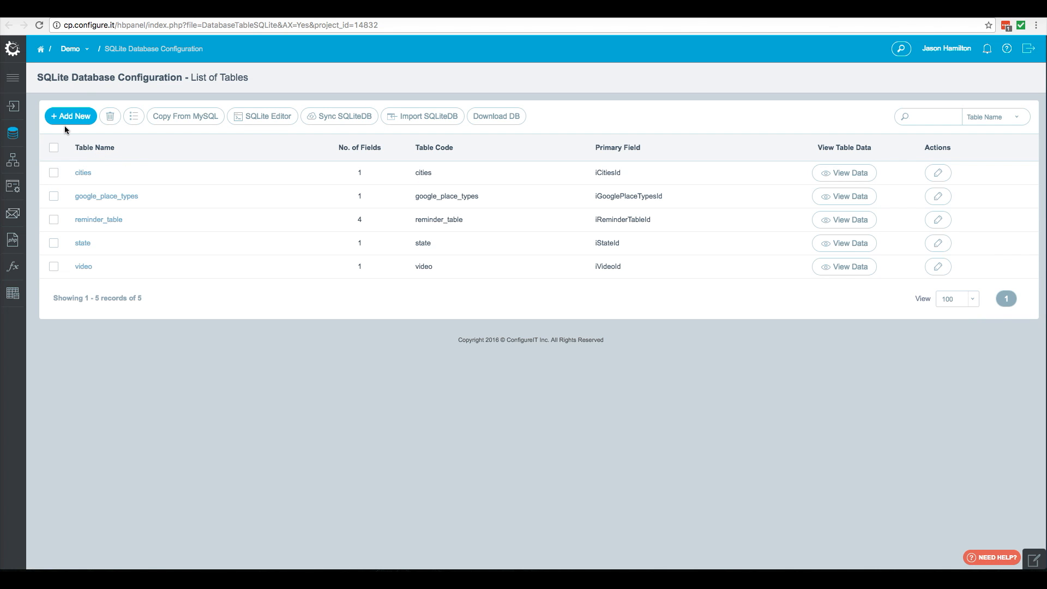
- Add a new SQLite table named country
click(70, 116)
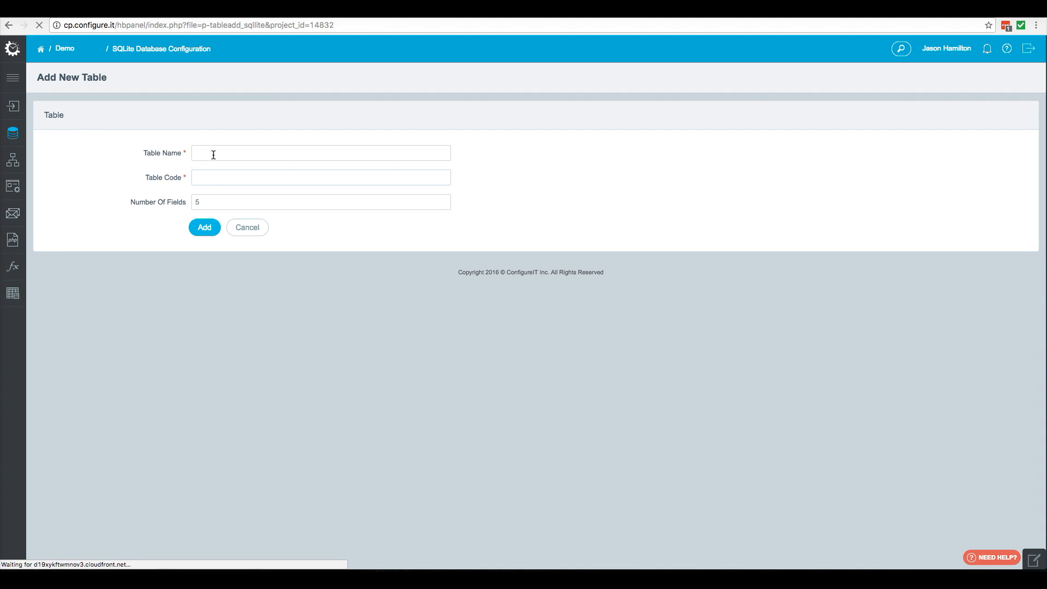
click(213, 154)
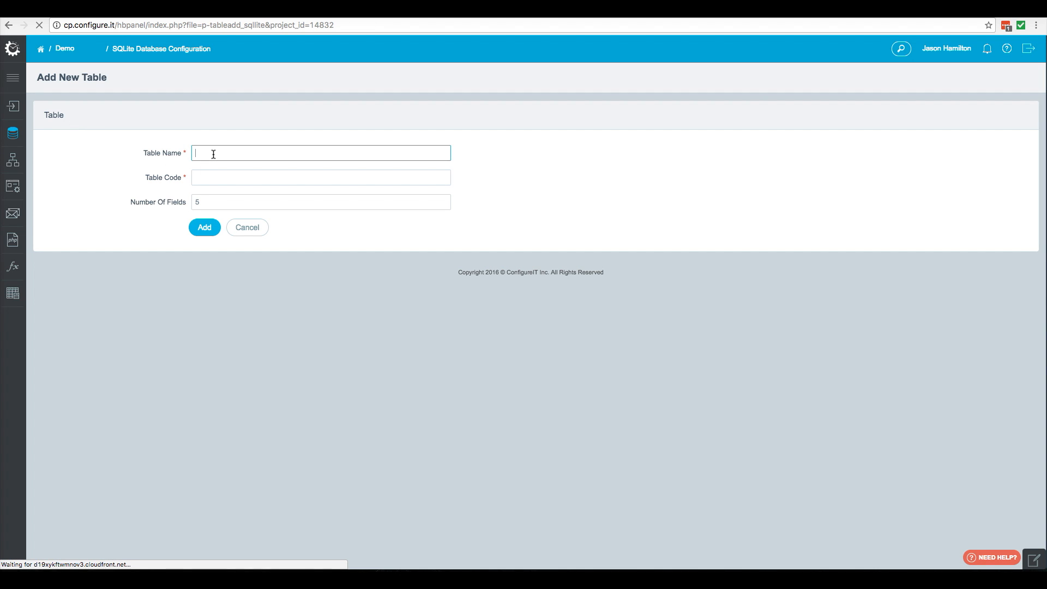
text(country)
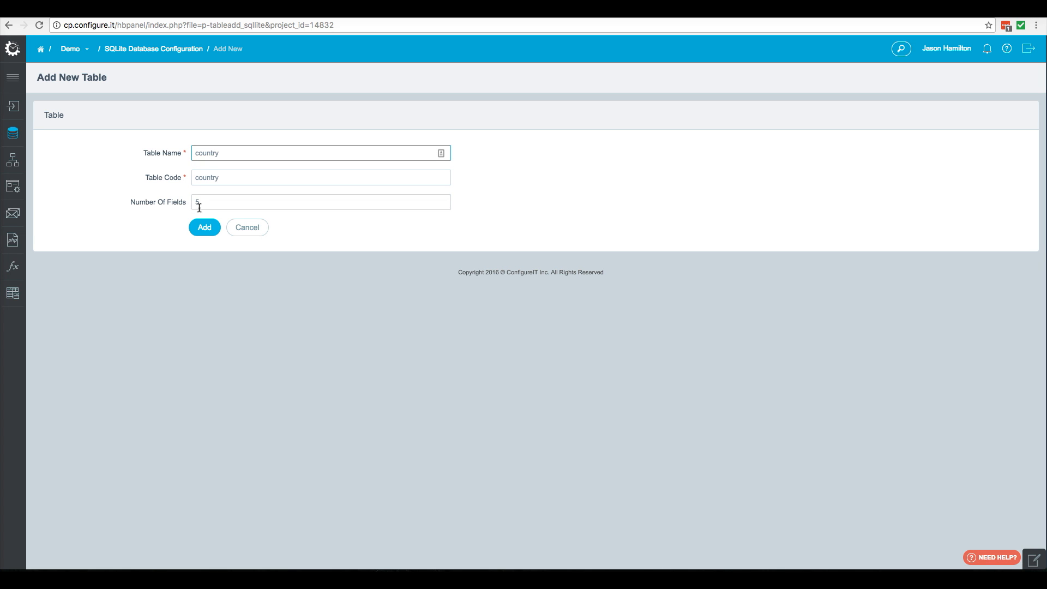
click(203, 229)
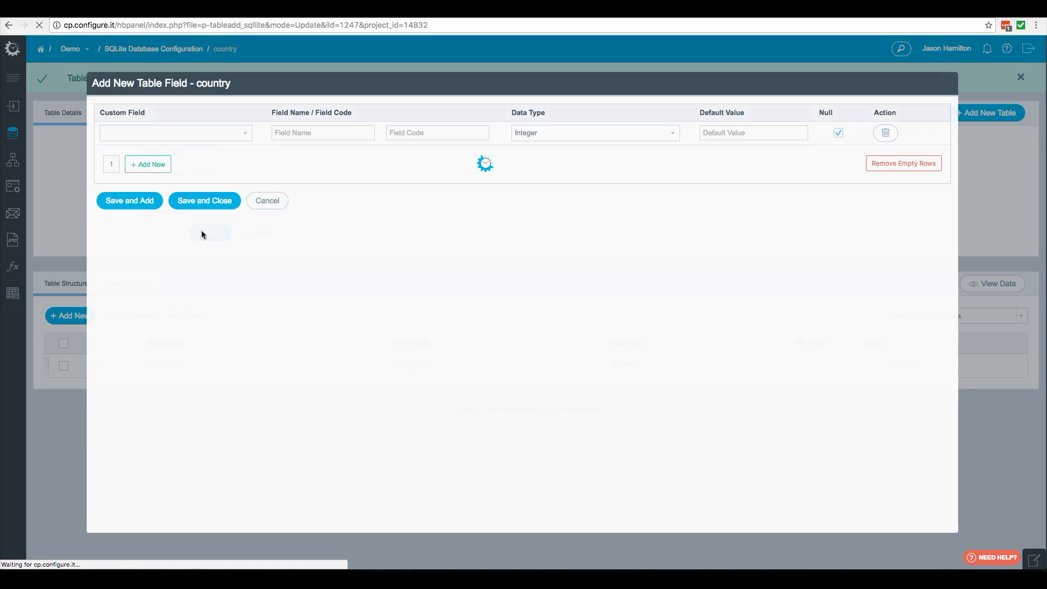
- Add the first table field vCountryName with data type Varchar
click(289, 136)
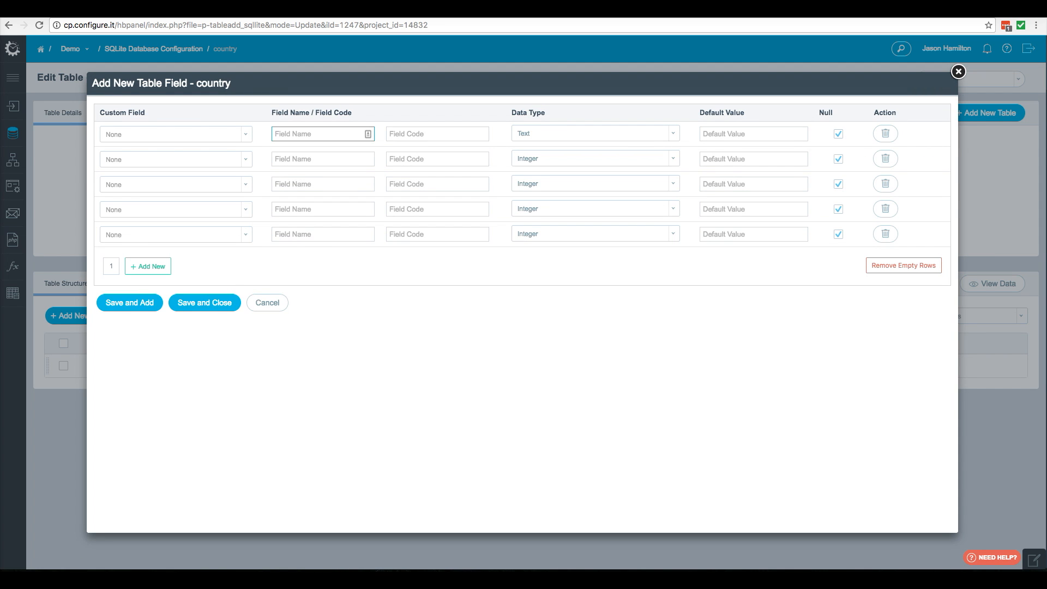
text(vCountryName)
click(622, 137)
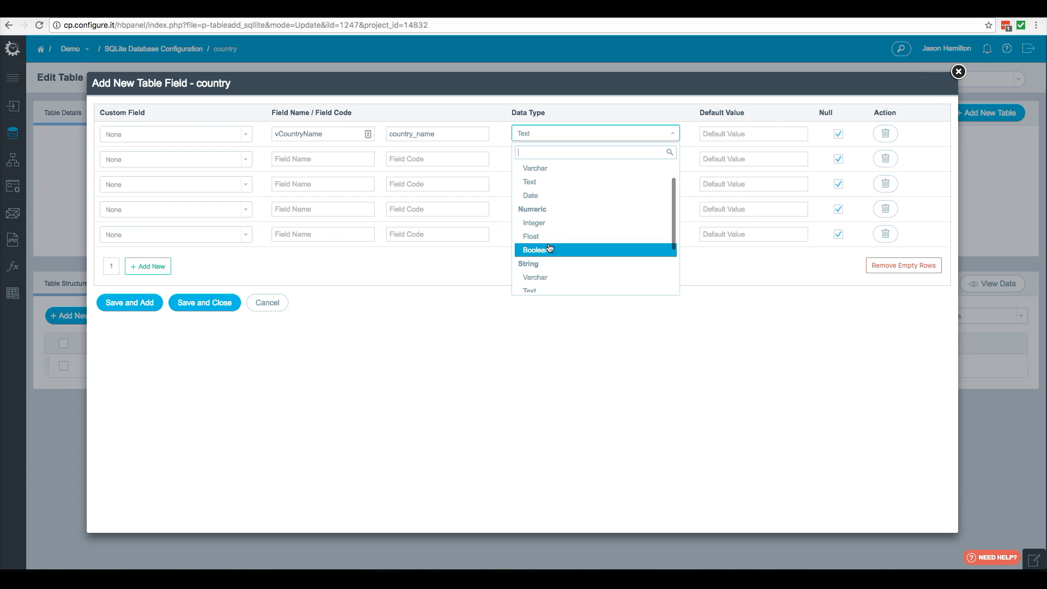
click(536, 168)
- Add the second table field vCountryID with data type Integer
click(316, 159)
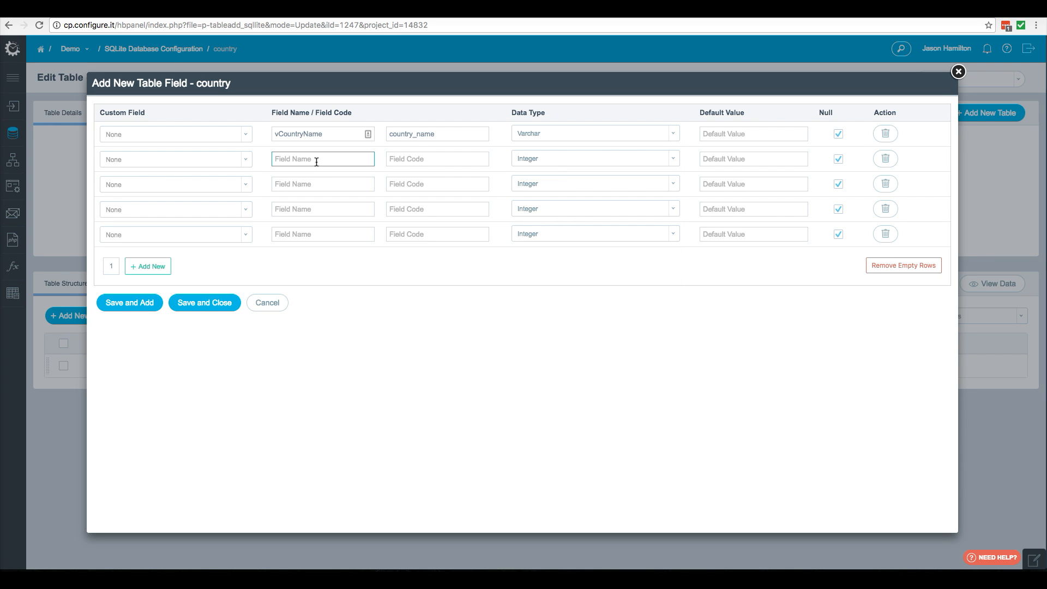
text(VCountryID)
click(282, 159)
key(BackSpace)
text(v)
click(553, 163)
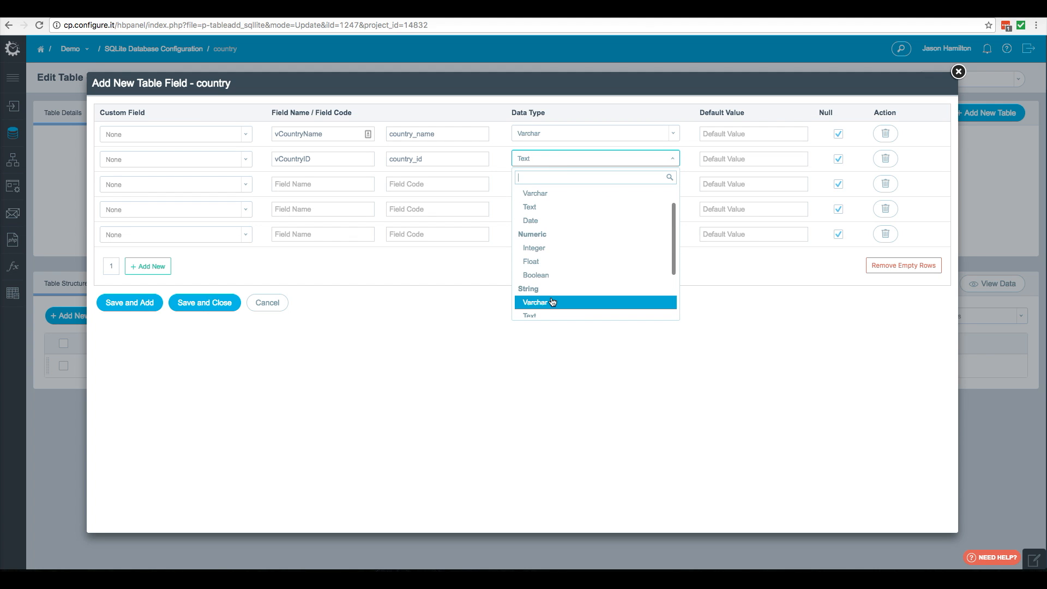
click(551, 235)
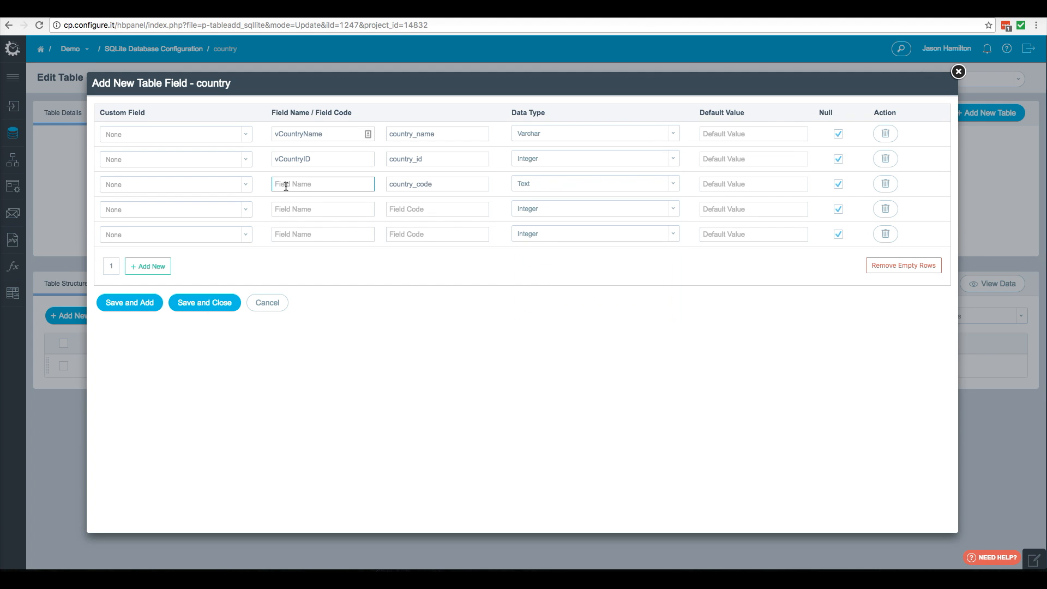
- Add a third field vCountryCode with data type Varchar, remove the empty rows, and save the table fields
click(286, 186)
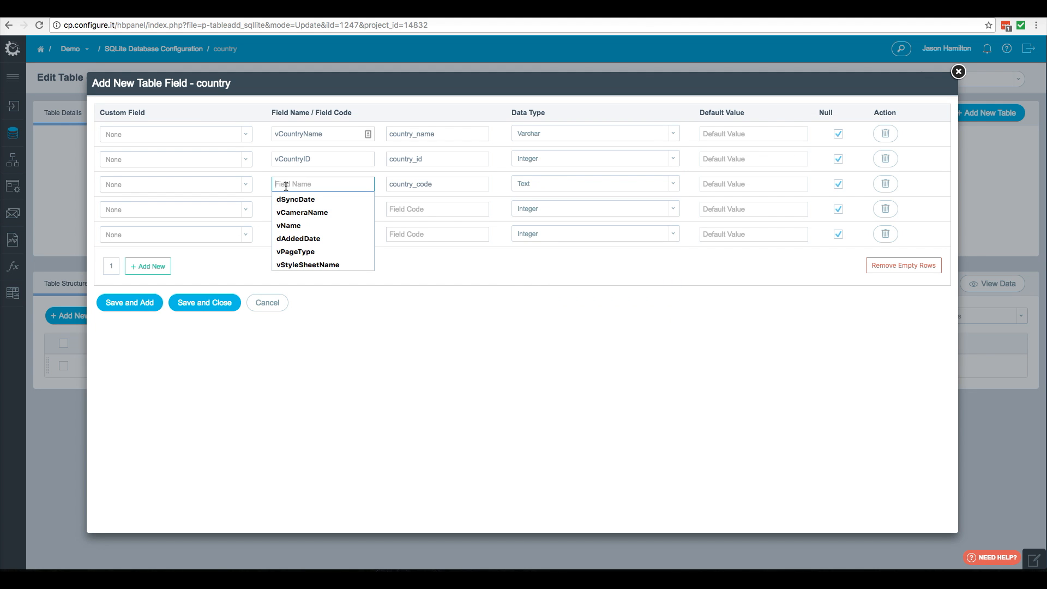
text(v)
text(Co)
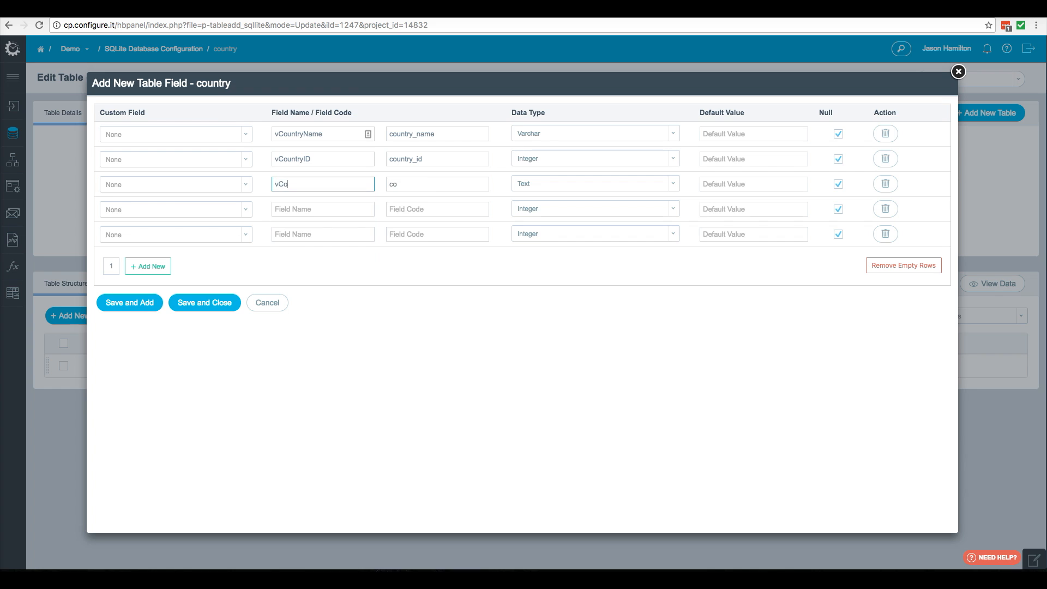
text(untryCode)
click(580, 183)
scroll(540, 240, up, 3)
click(543, 220)
click(904, 265)
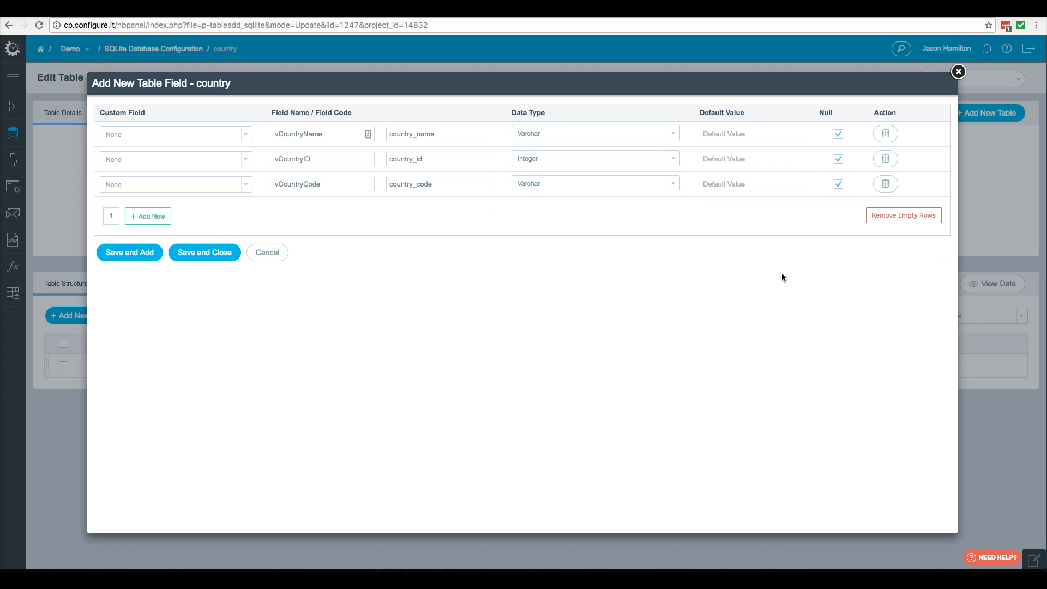
click(154, 255)
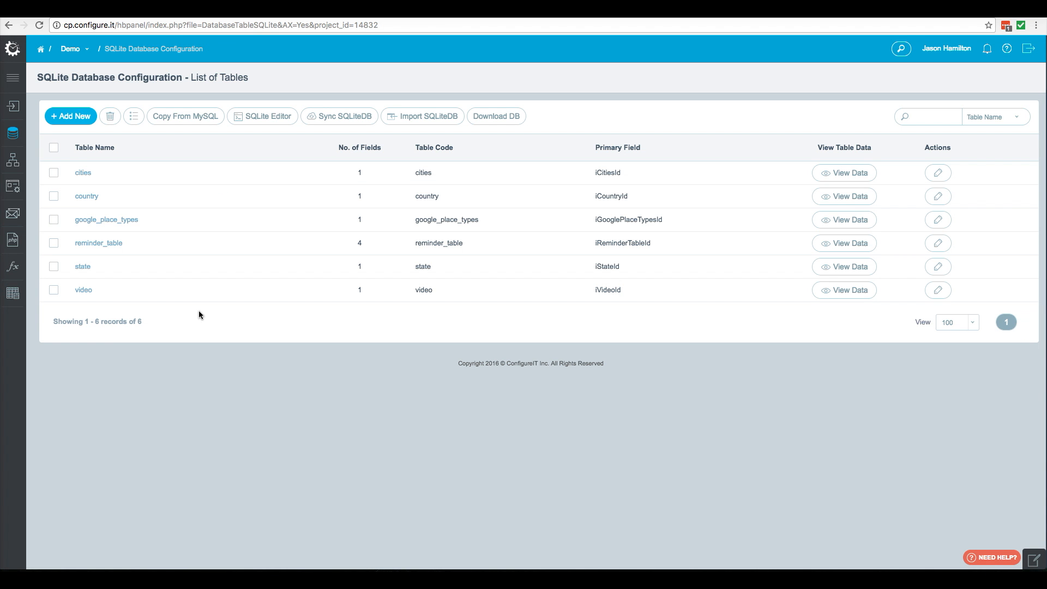
- Open SQLite API Configuration and create a new API named get_remote_countries
mouse_move(13, 162)
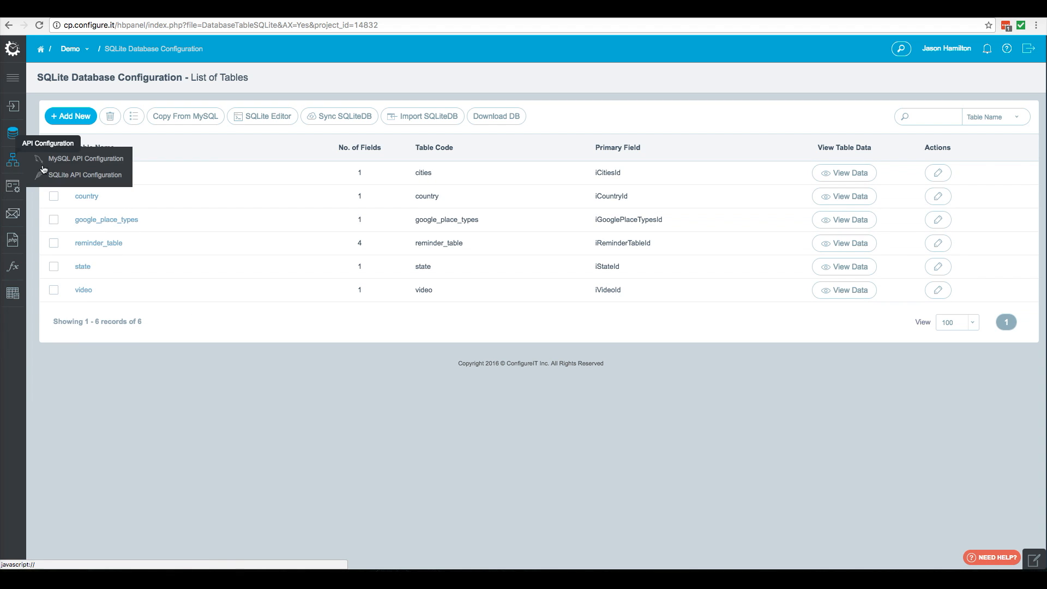
right_click(64, 178)
click(90, 183)
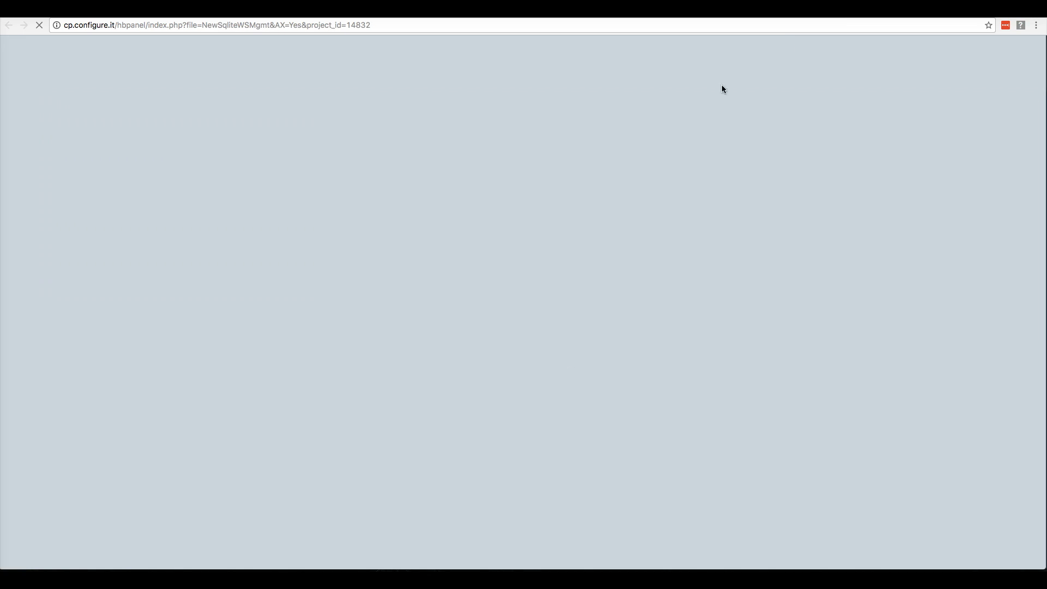
click(67, 118)
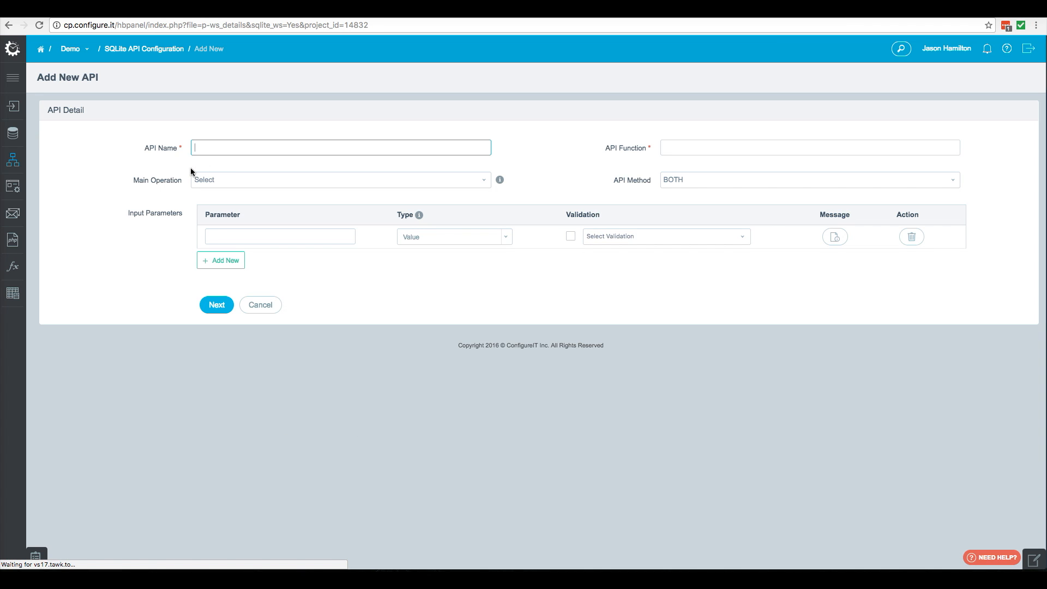
text(get_)
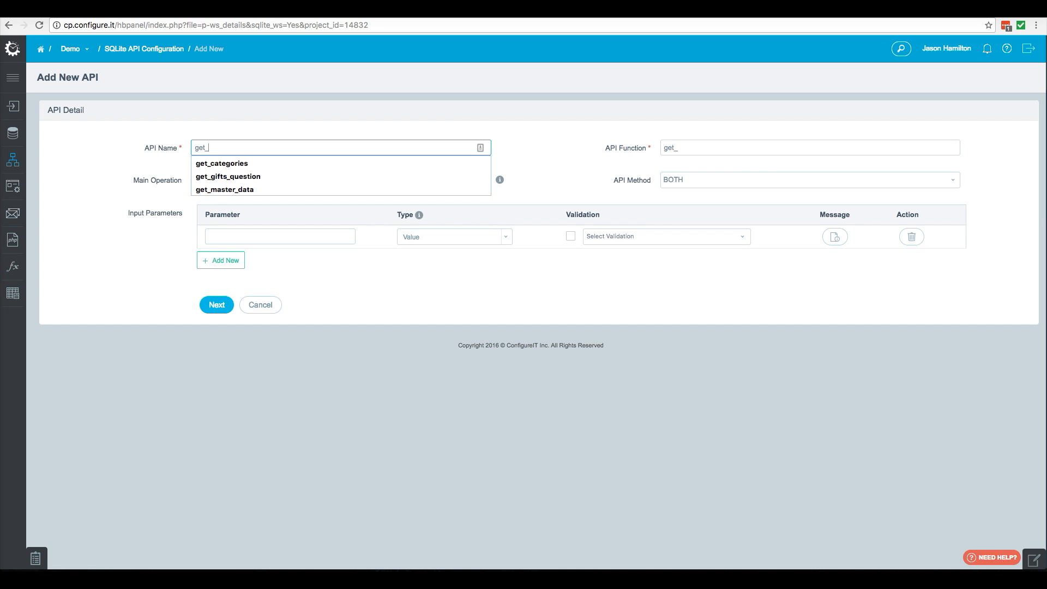
text(remote_countries)
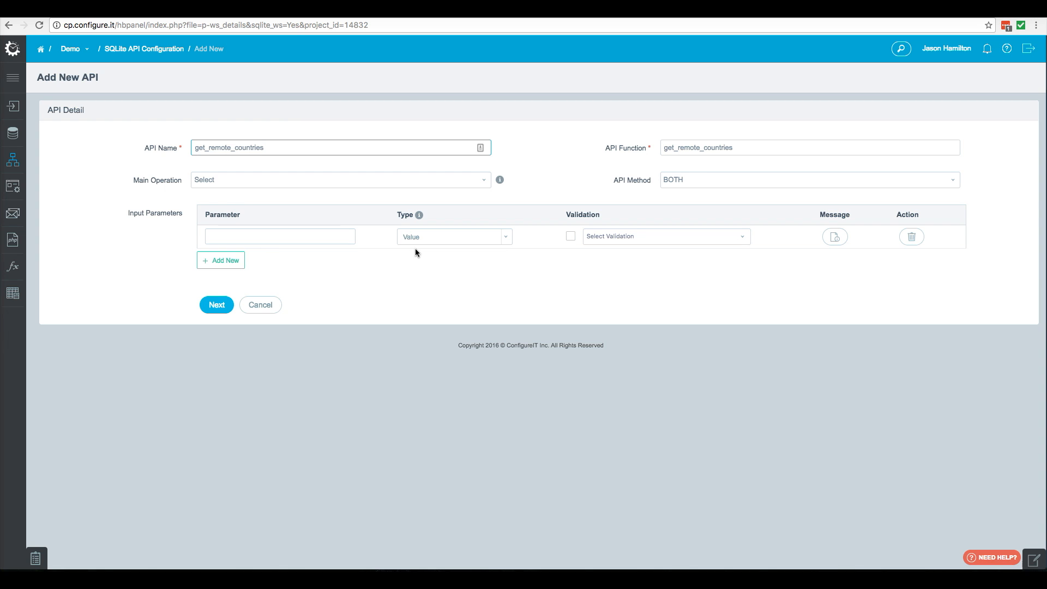
click(214, 306)
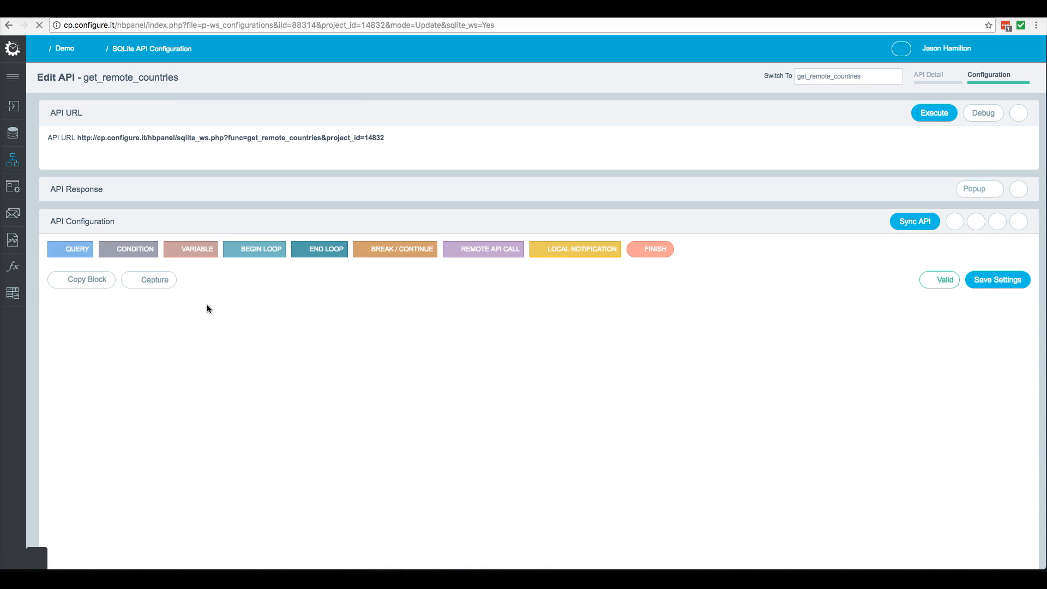
- Add a Remote API Call block to the flow that calls the Get Countries API and save it
drag(480, 256, 475, 312)
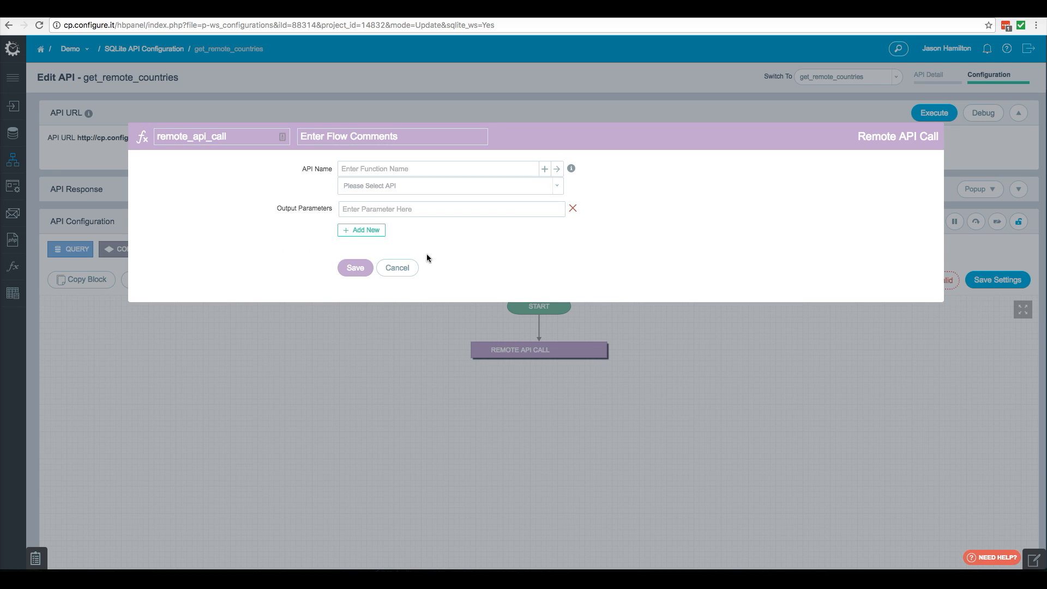
click(387, 172)
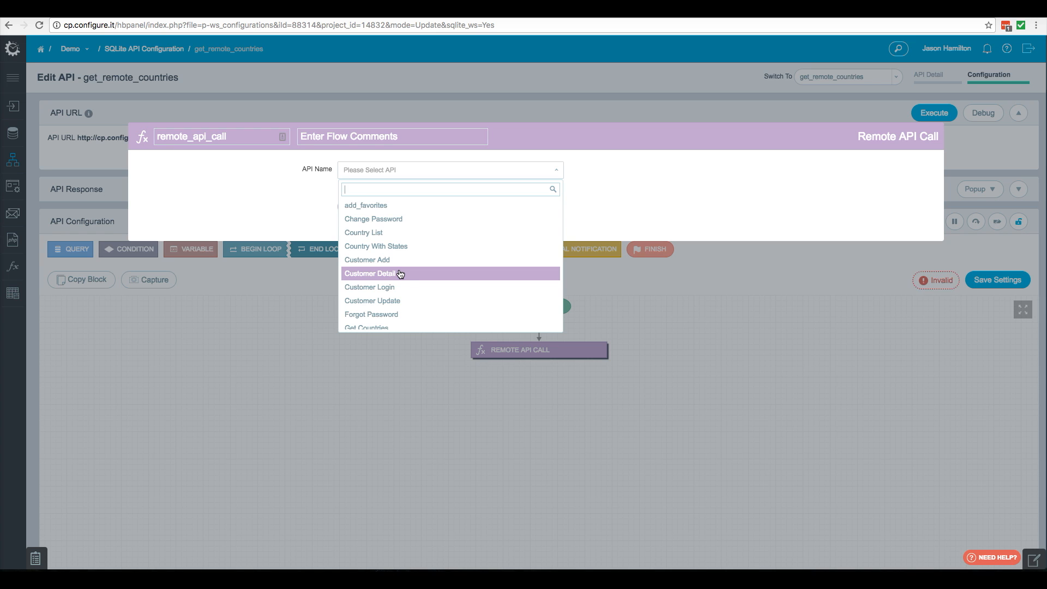
scroll(382, 303, down, 1)
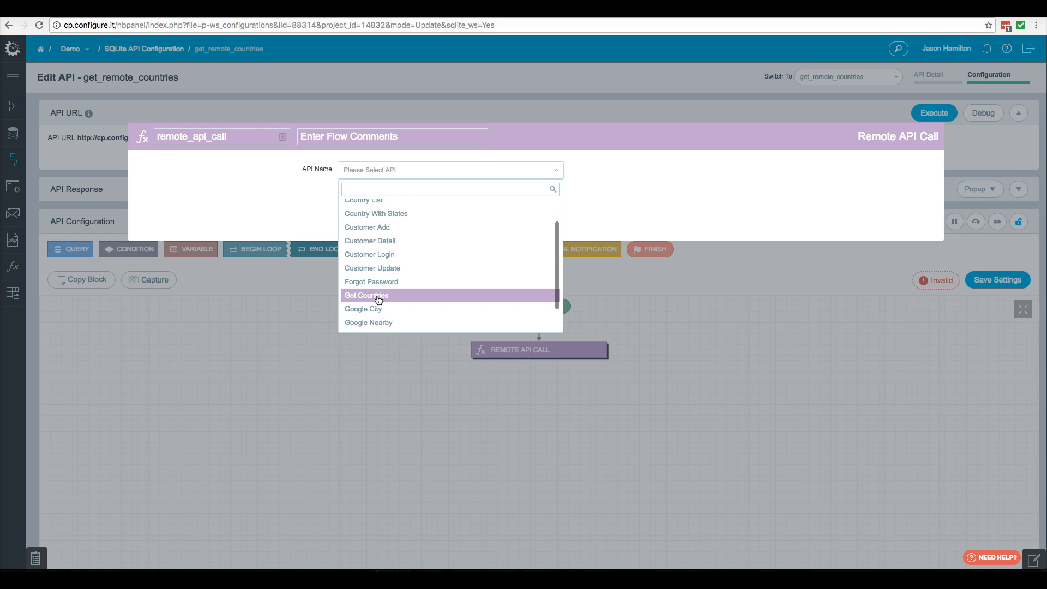
click(379, 299)
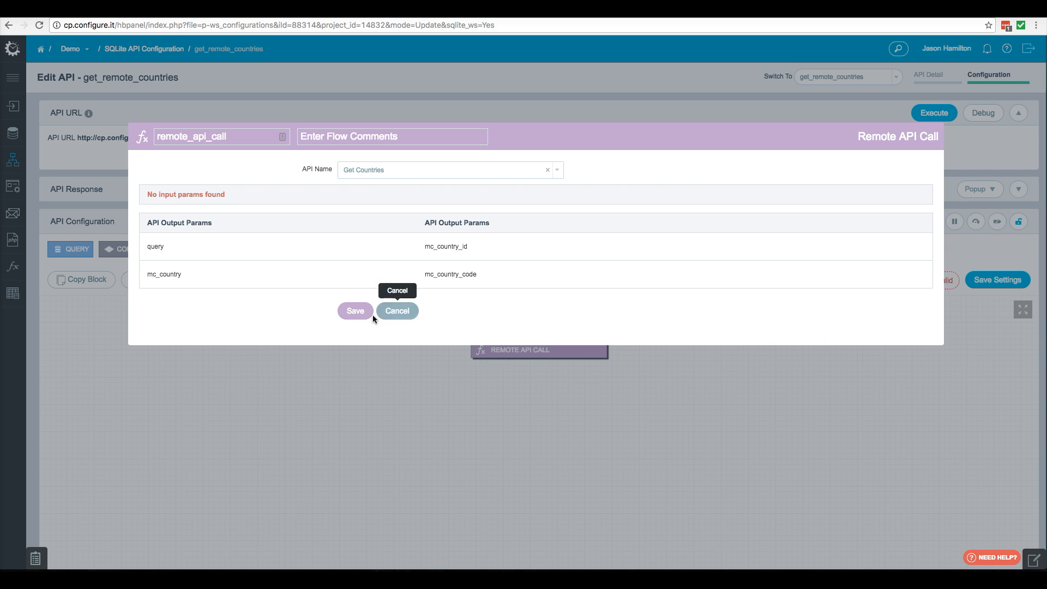
click(359, 313)
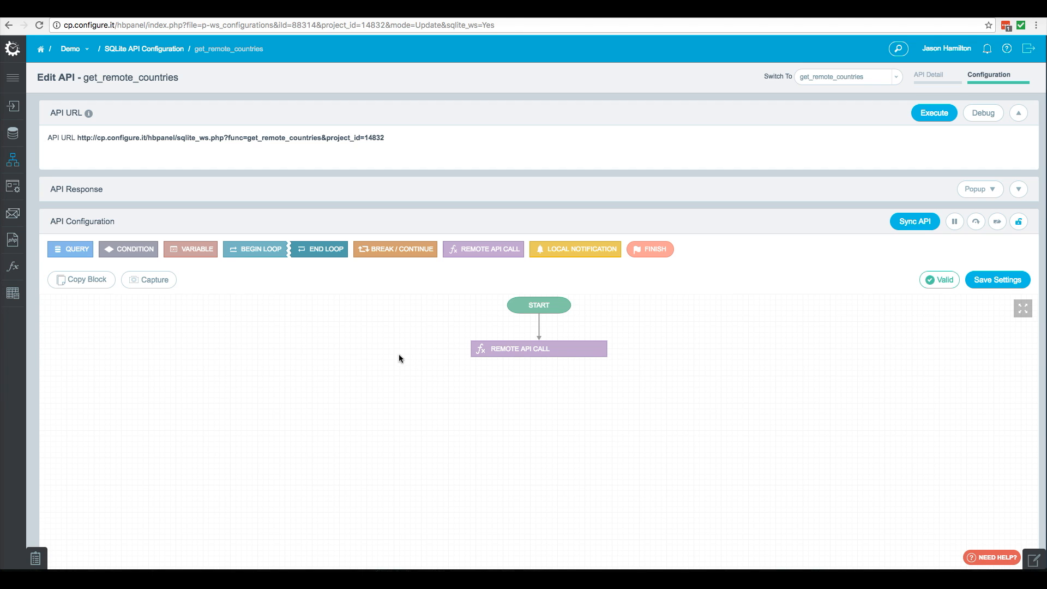
- Add a Query block below the remote call and name it insert_countries
drag(71, 249, 528, 430)
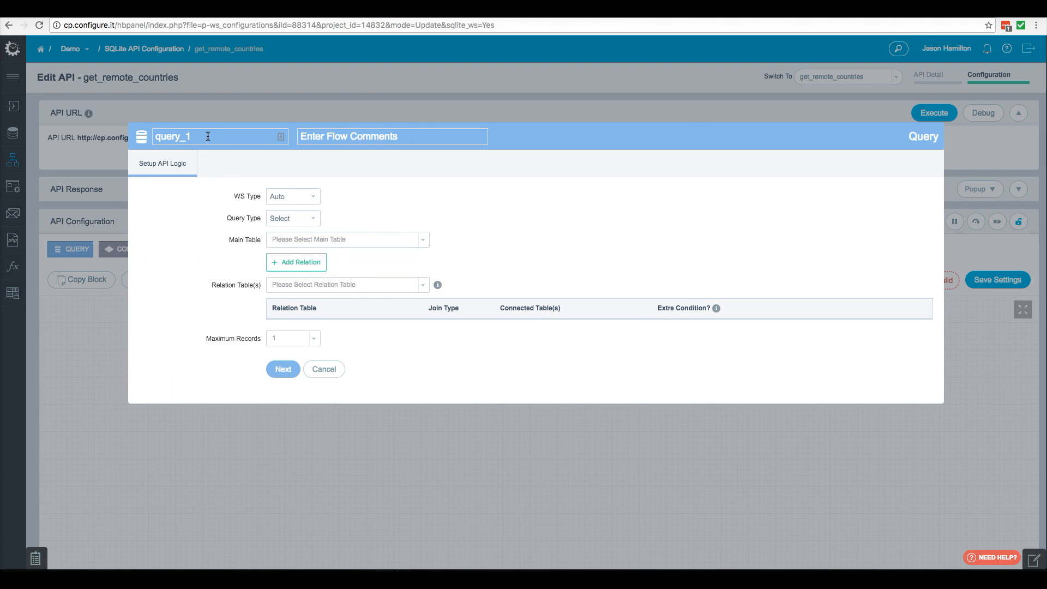
double_click(208, 137)
key(BackSpace)
text(ins)
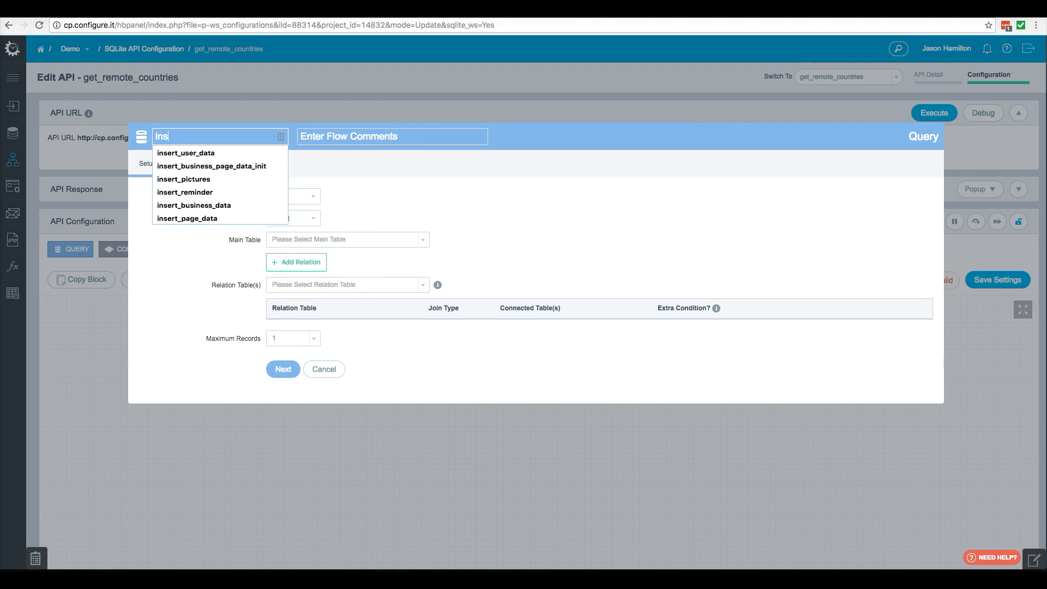
text(ert_countries)
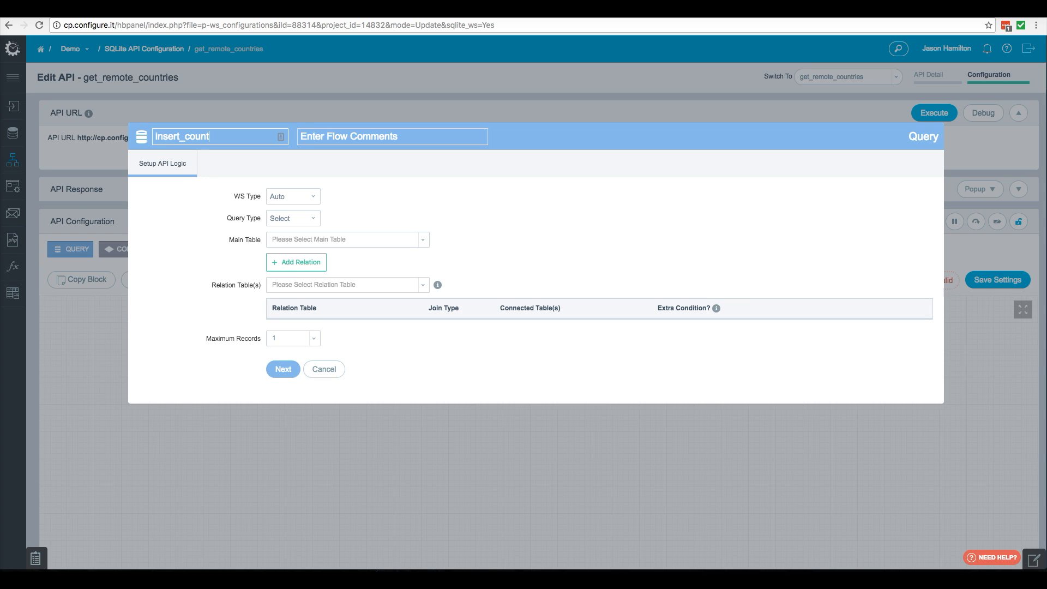
- Set the query to an Insert on the country table with Batch Insert enabled and continue
click(293, 219)
click(292, 226)
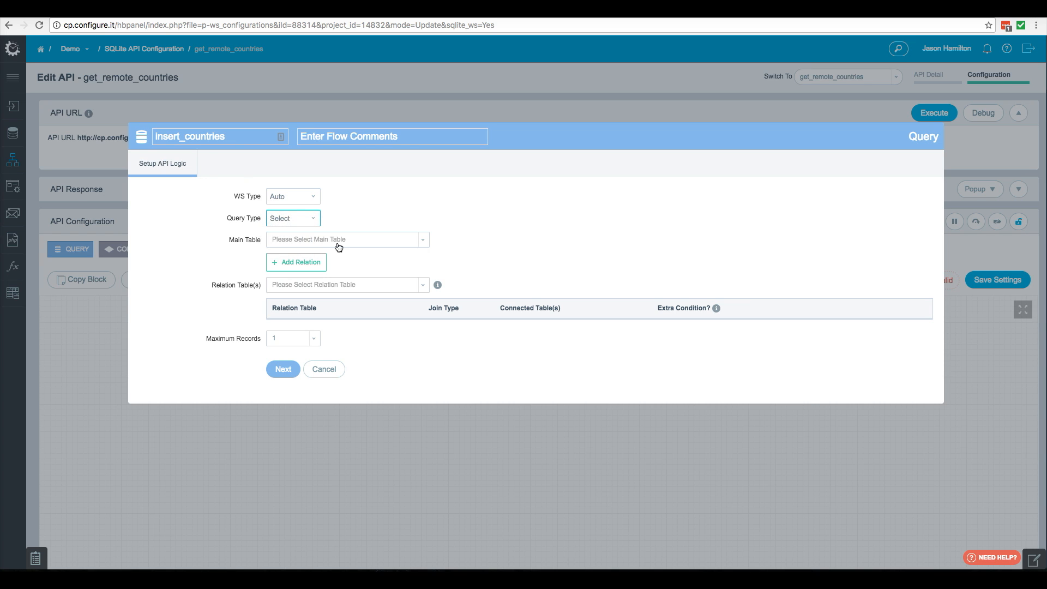
click(337, 243)
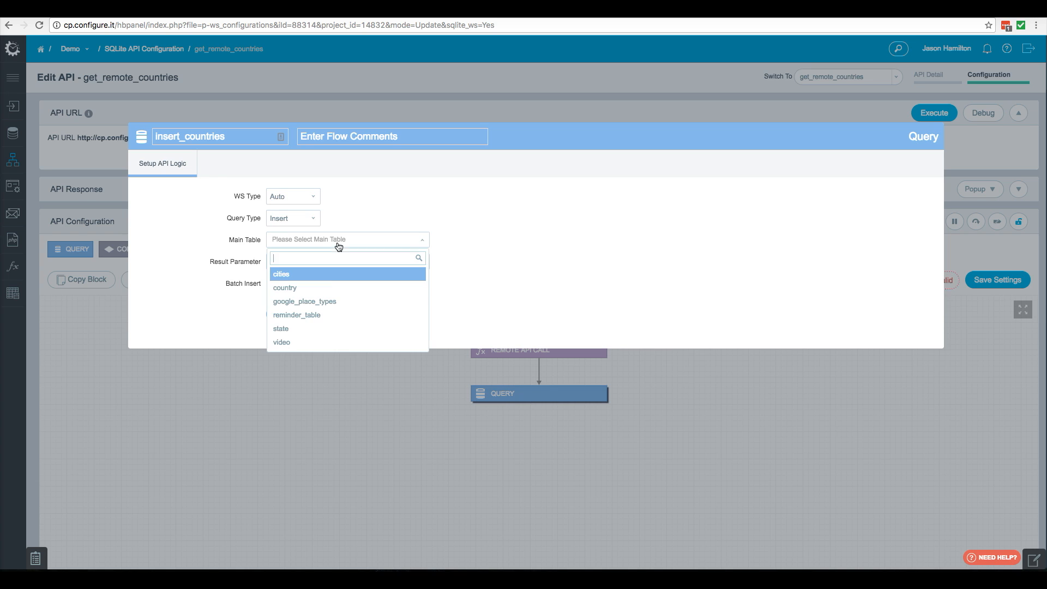
click(313, 288)
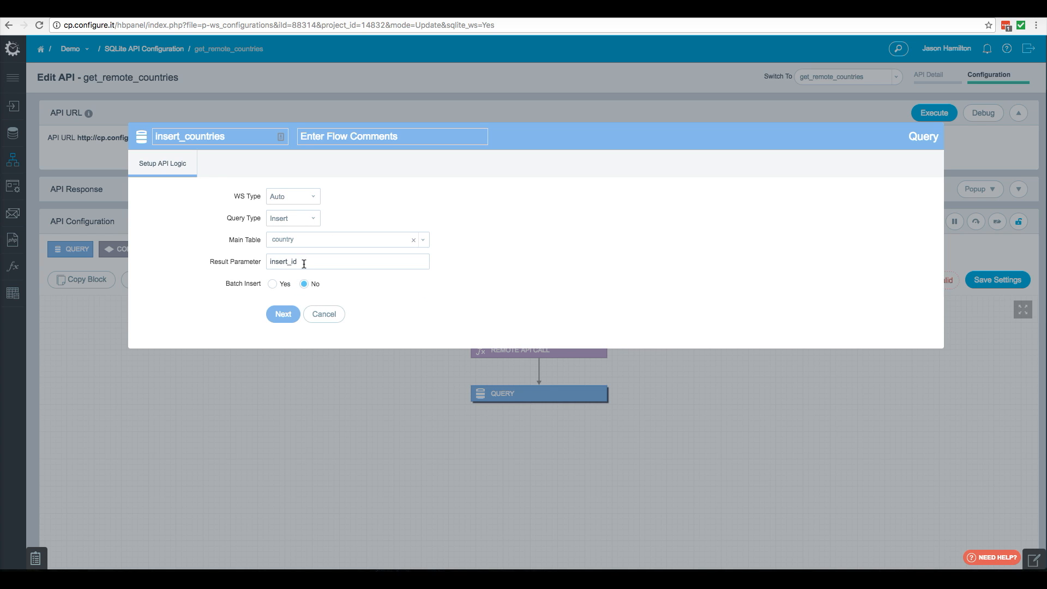
click(272, 283)
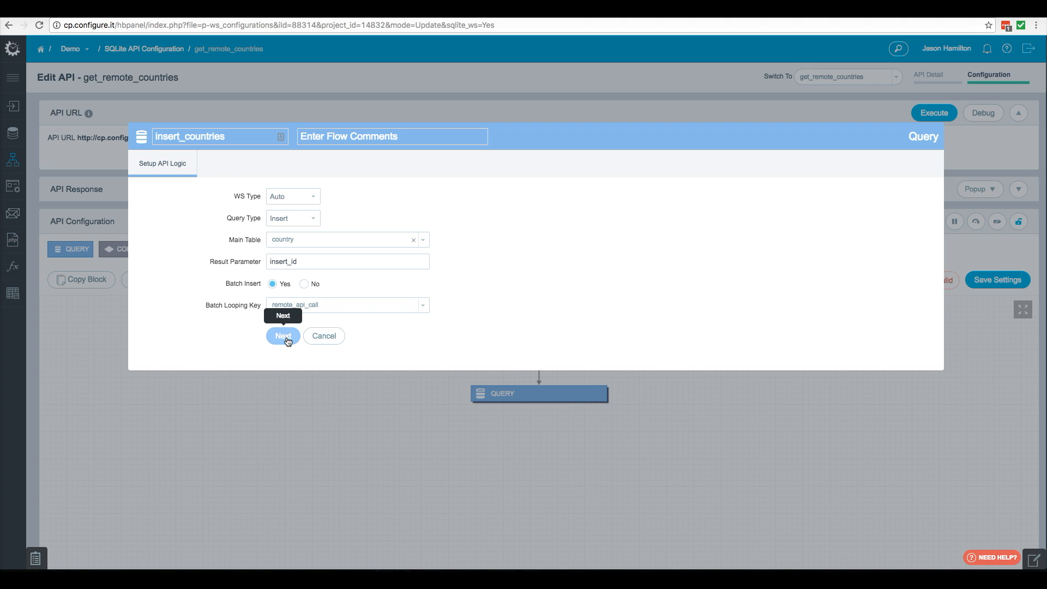
click(287, 337)
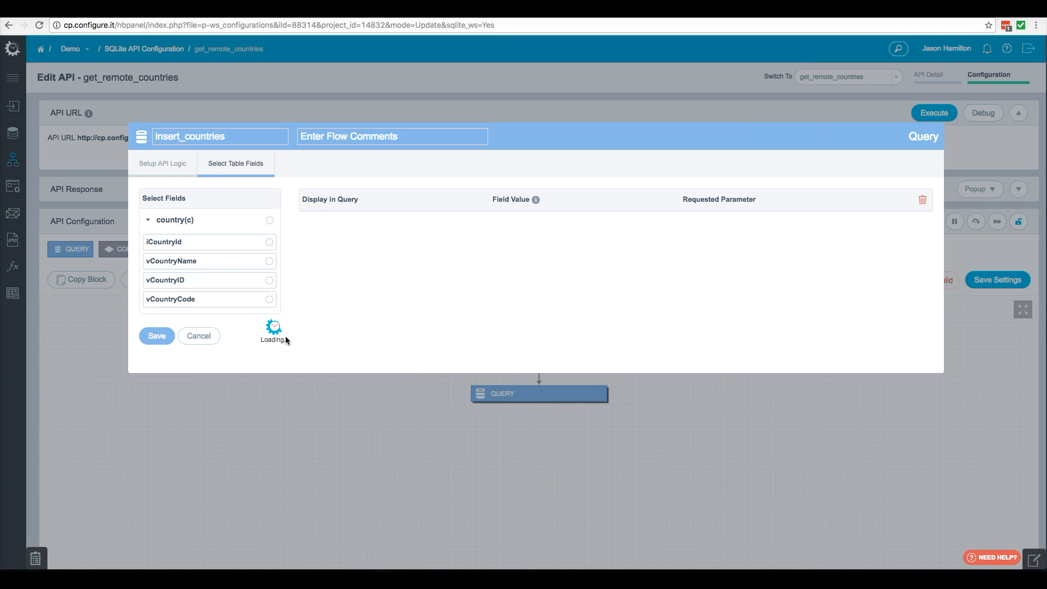
- Map iCountryId to mc_country_id, vCountryName to mc_country and vCountryCode to mc_country_code, then save the query
click(226, 242)
click(724, 243)
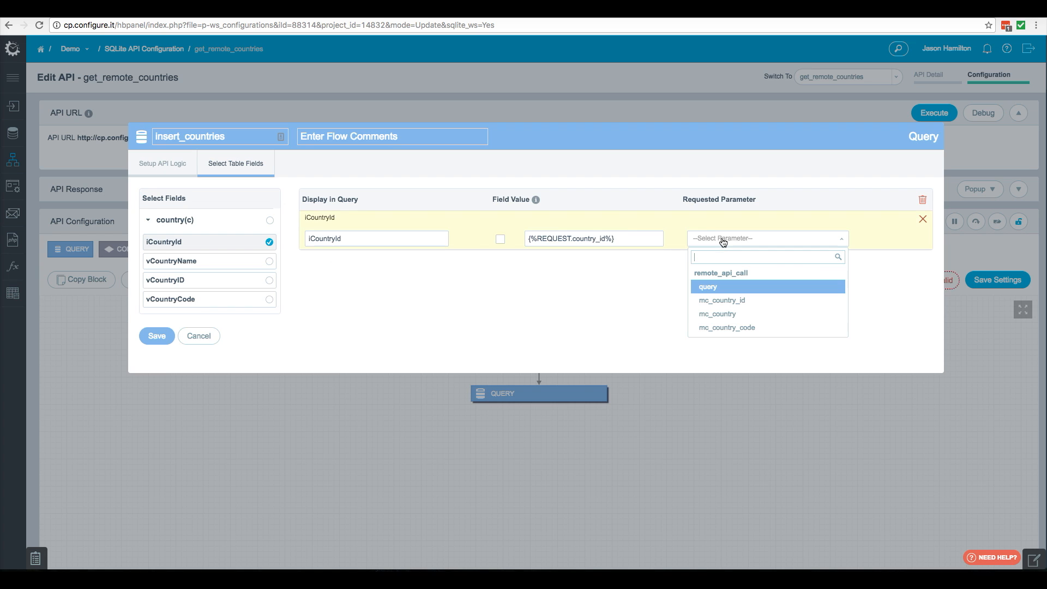
click(731, 307)
click(230, 261)
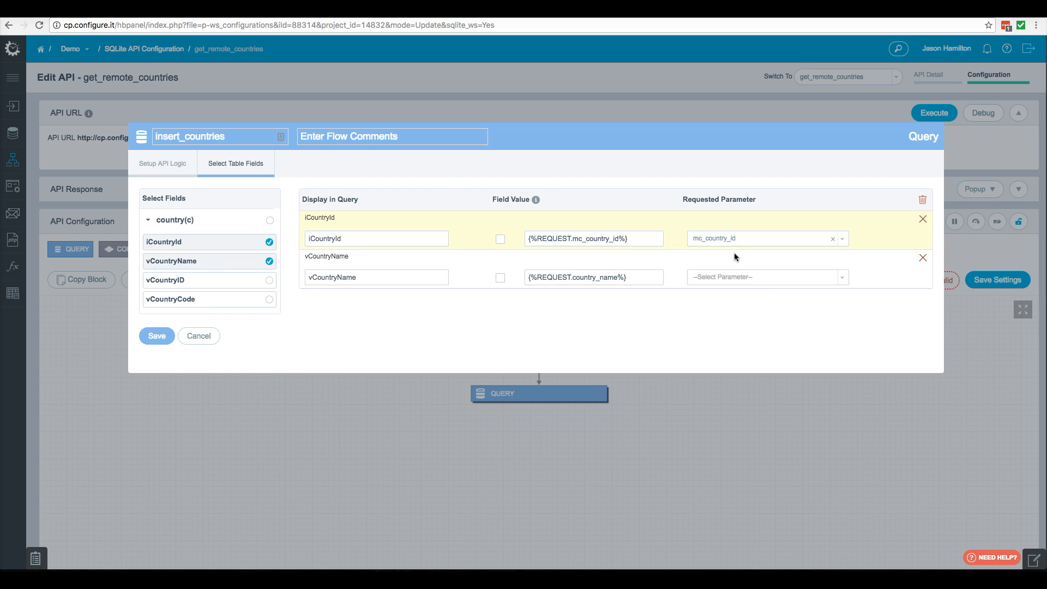
click(734, 278)
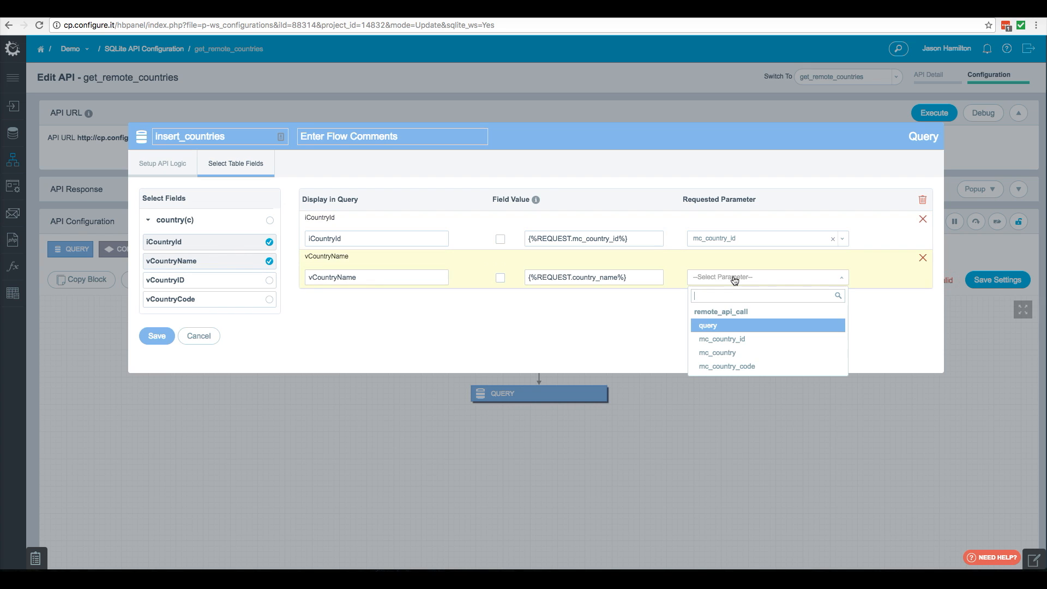
click(717, 354)
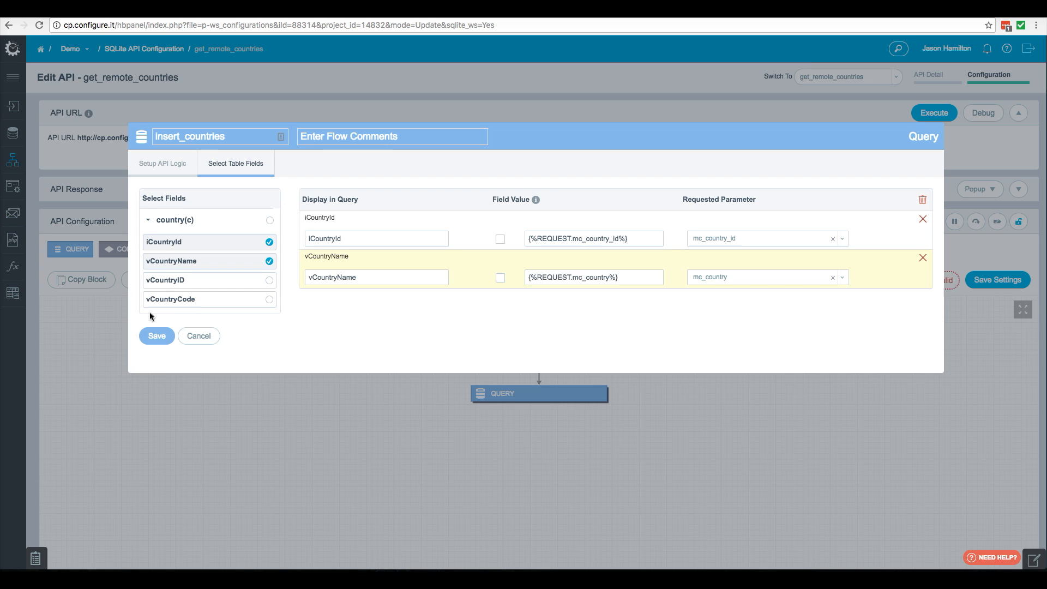
click(206, 300)
click(721, 317)
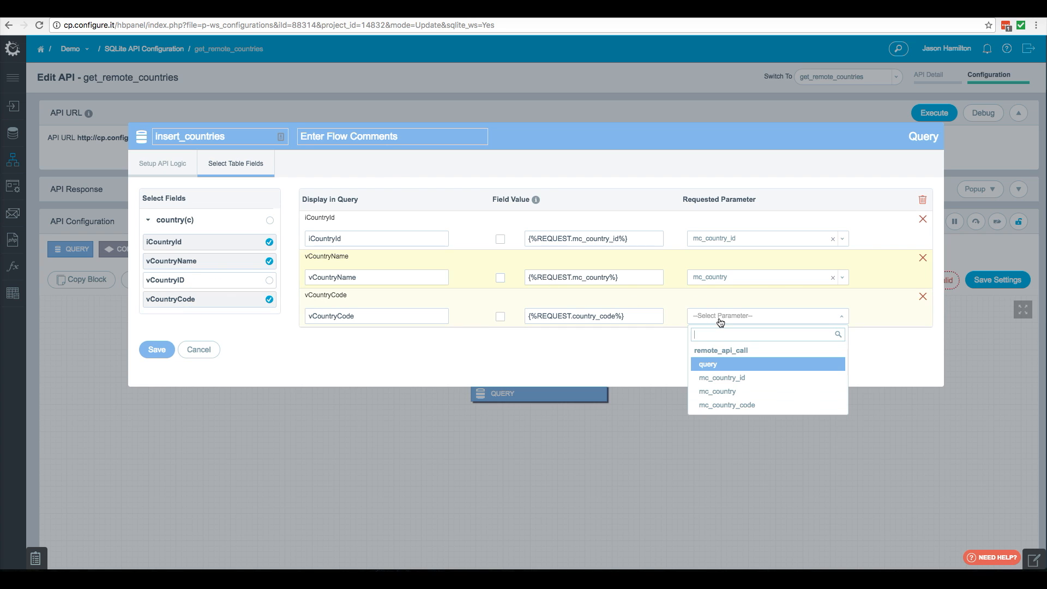
click(724, 404)
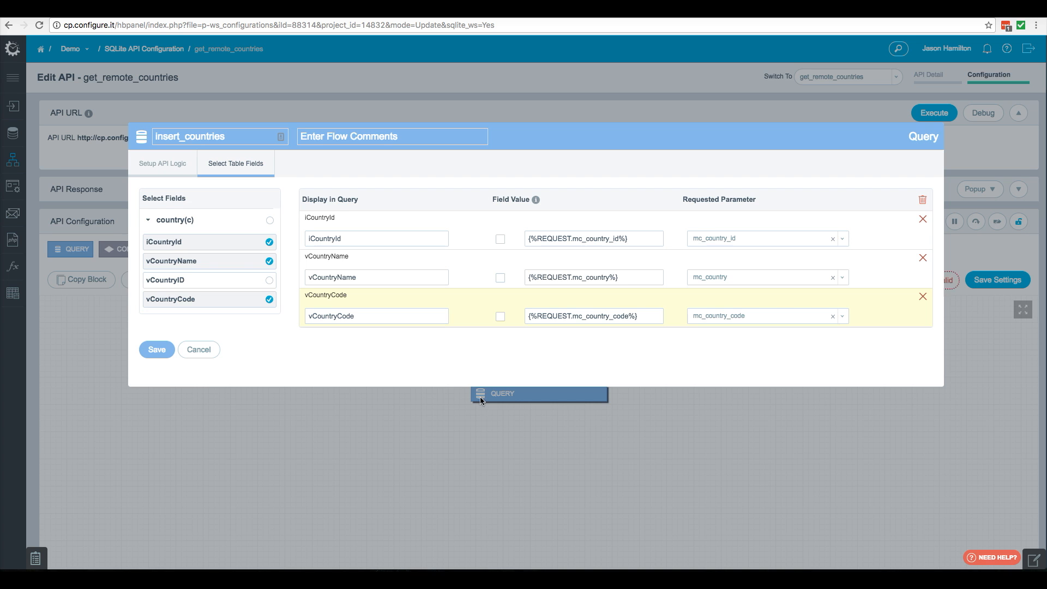
click(160, 352)
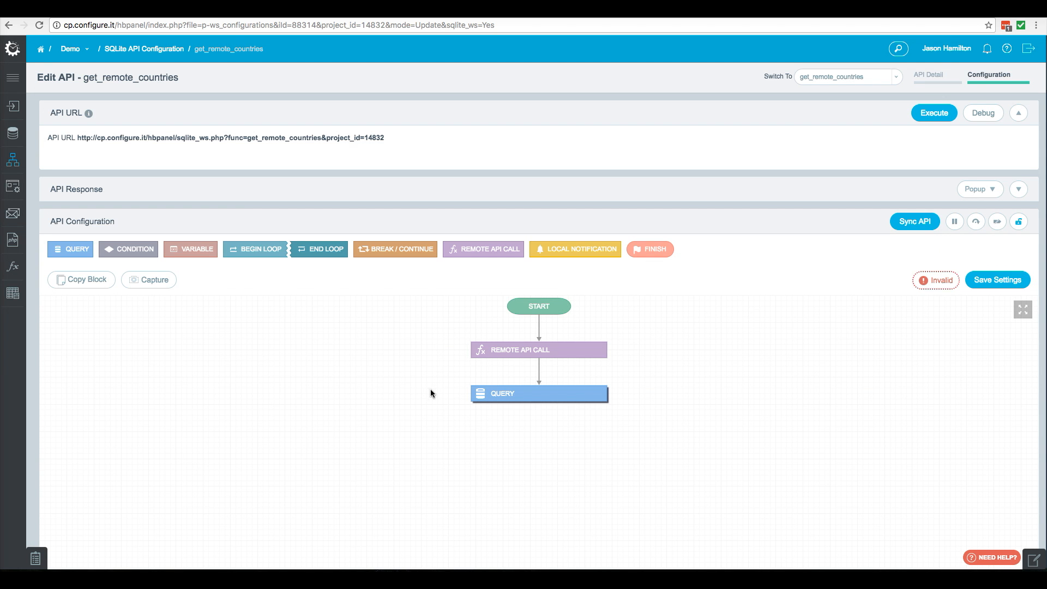
- Add a Finish block with a success message and save it
click(653, 249)
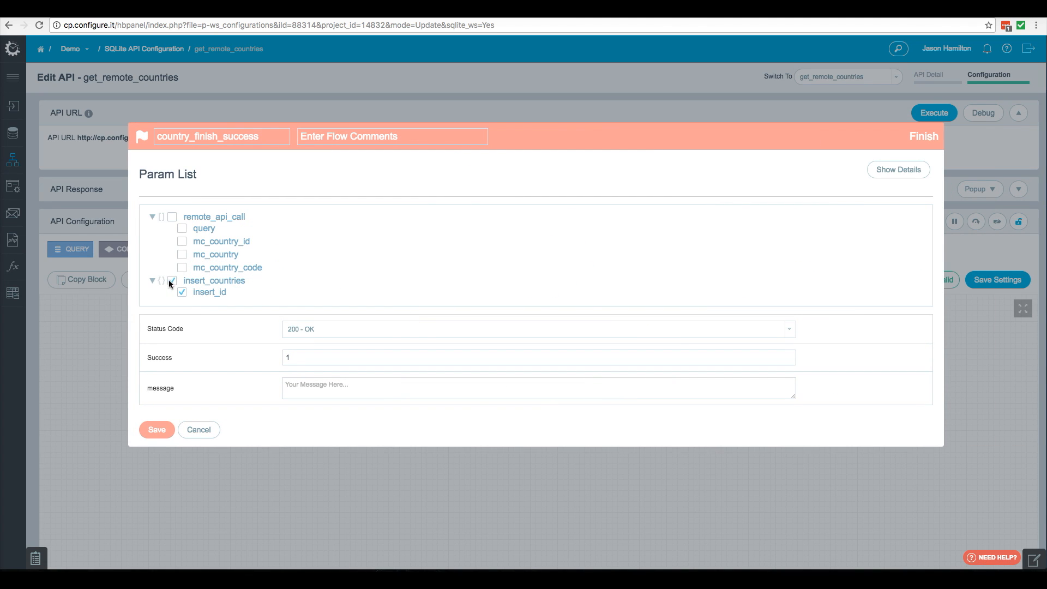
click(311, 382)
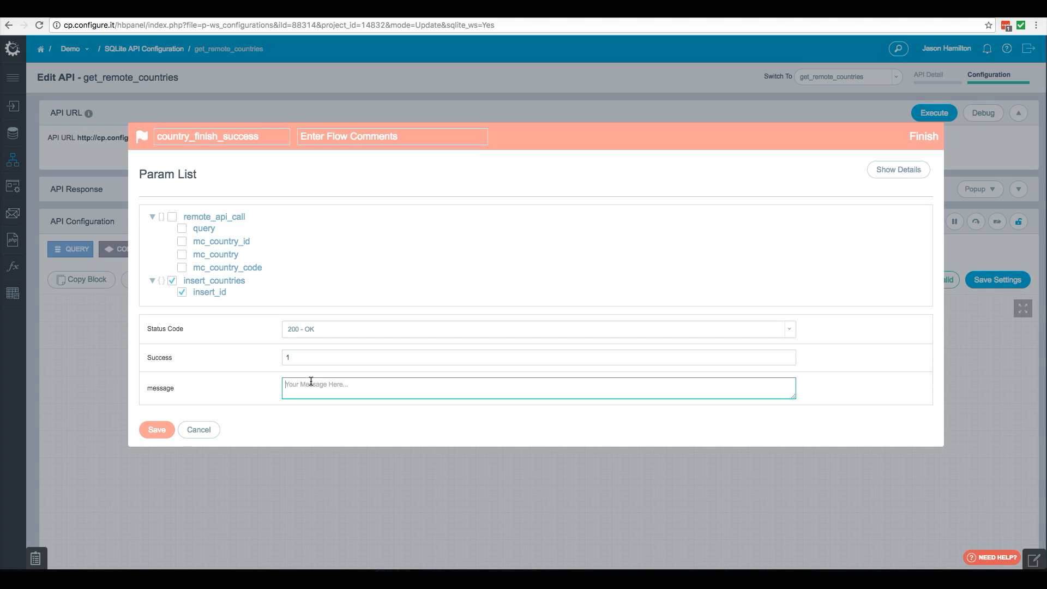
text(success)
click(157, 430)
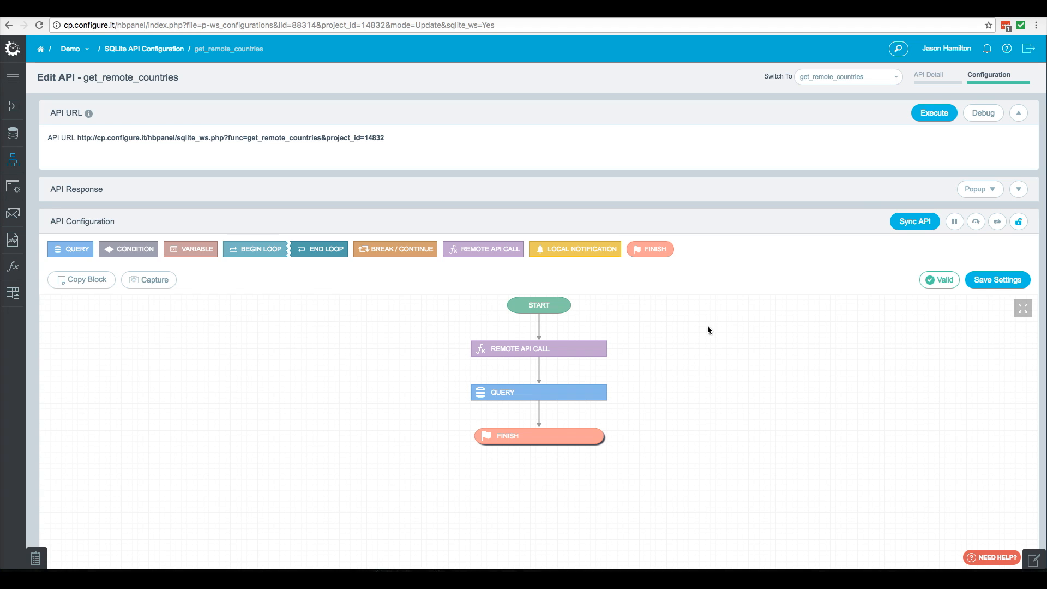
- Sync the get_remote_countries API, then sync the SQLite database from the table list
click(916, 225)
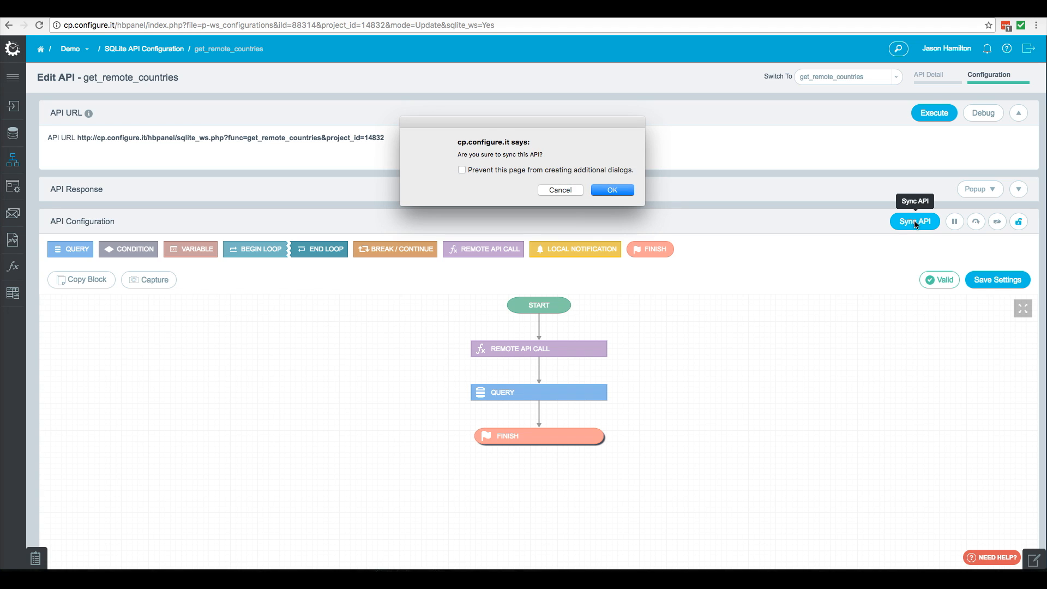
click(614, 191)
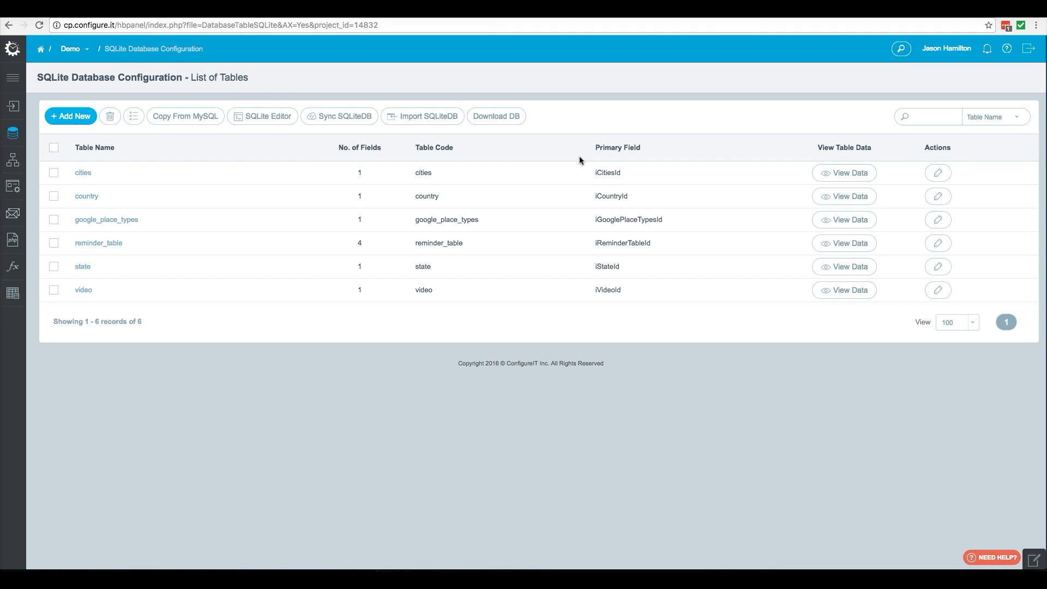
click(354, 119)
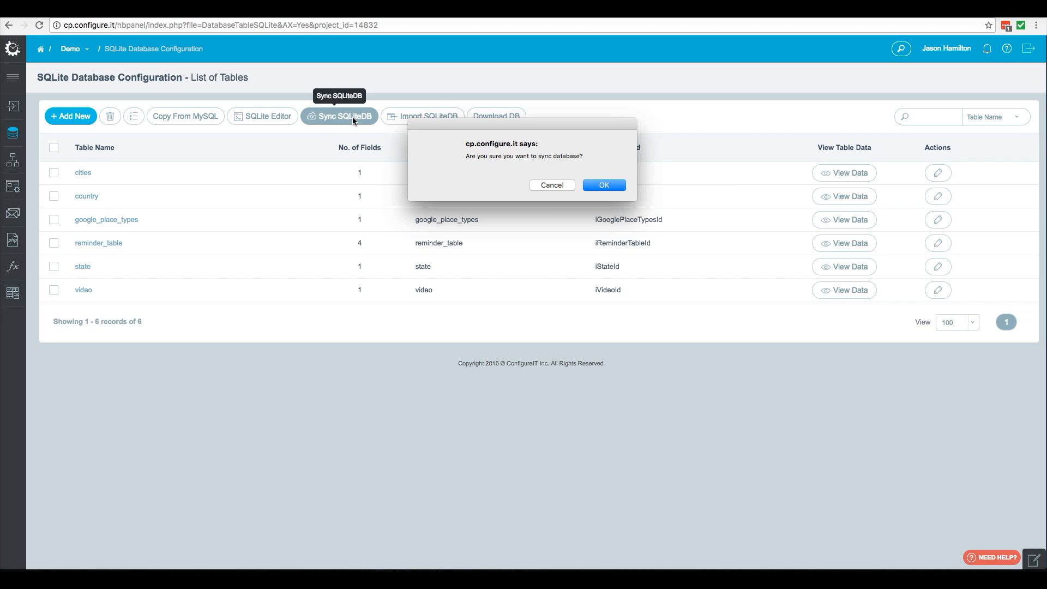
click(605, 186)
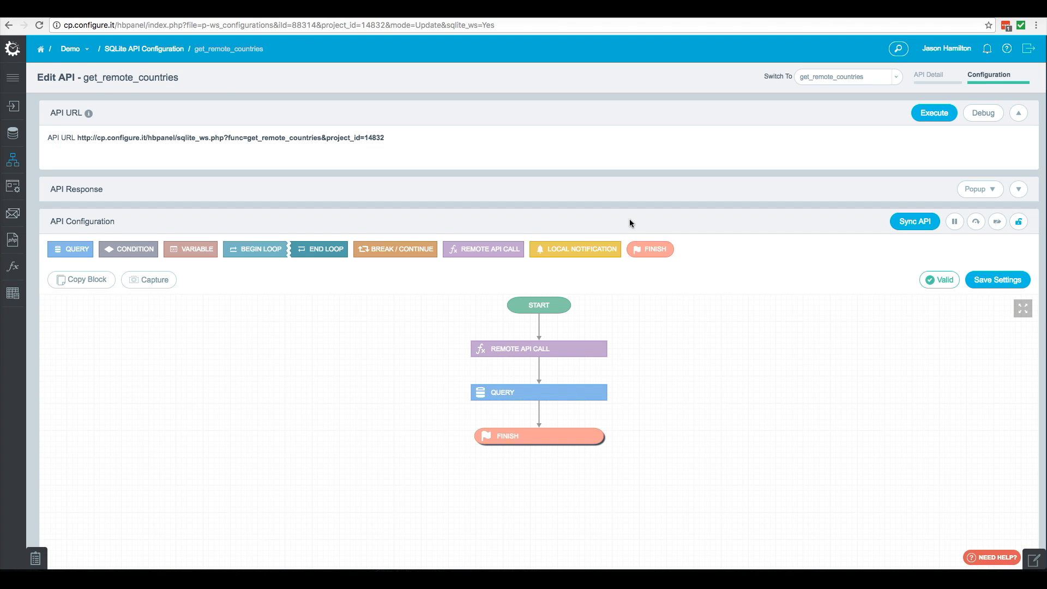
- Reload the get_remote_countries API and debug it, inspecting the returned response
click(39, 25)
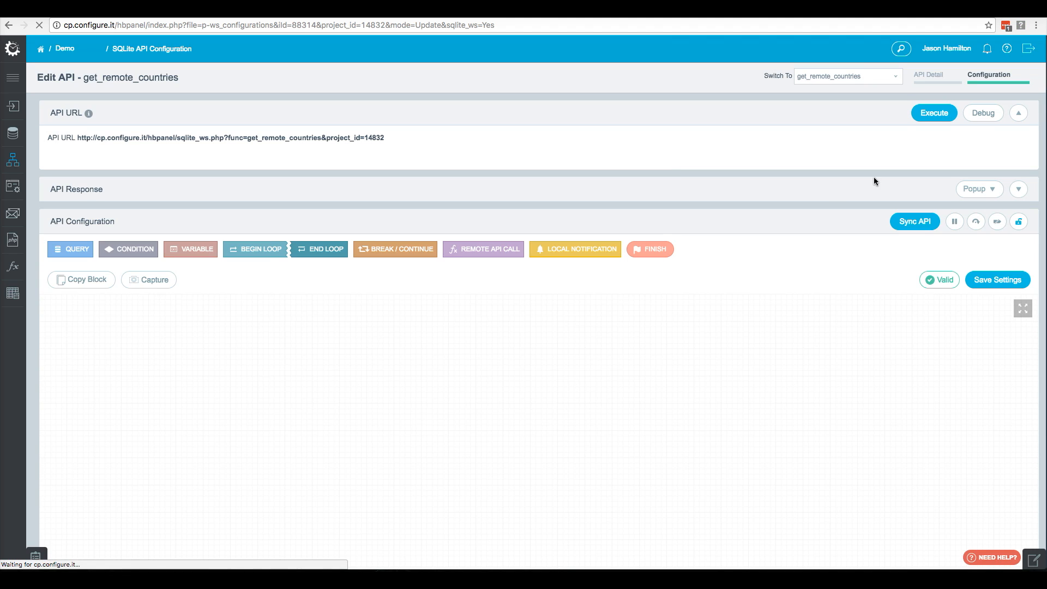
click(985, 114)
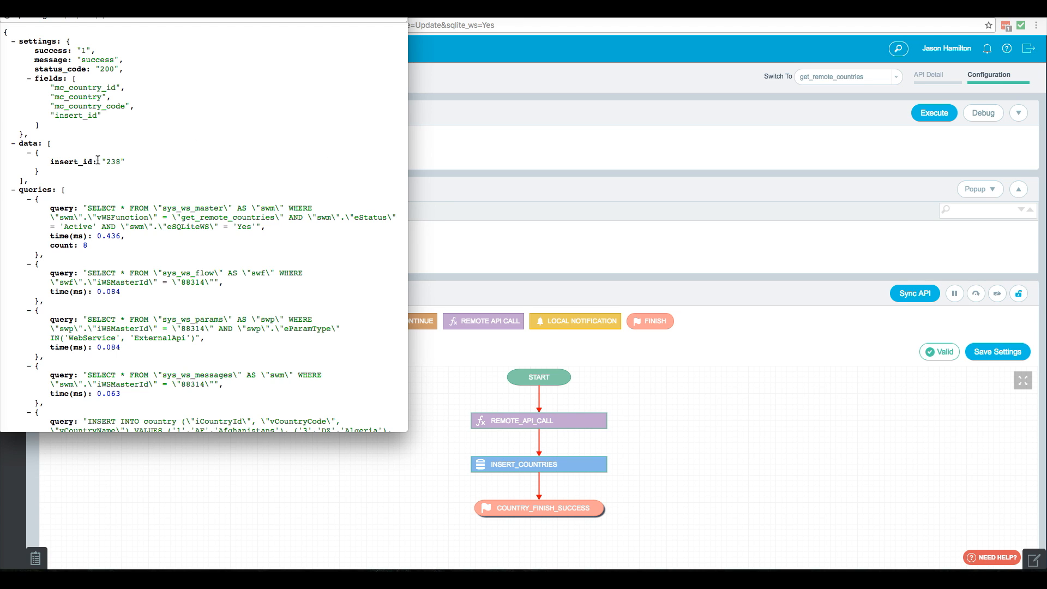
drag(105, 162, 117, 163)
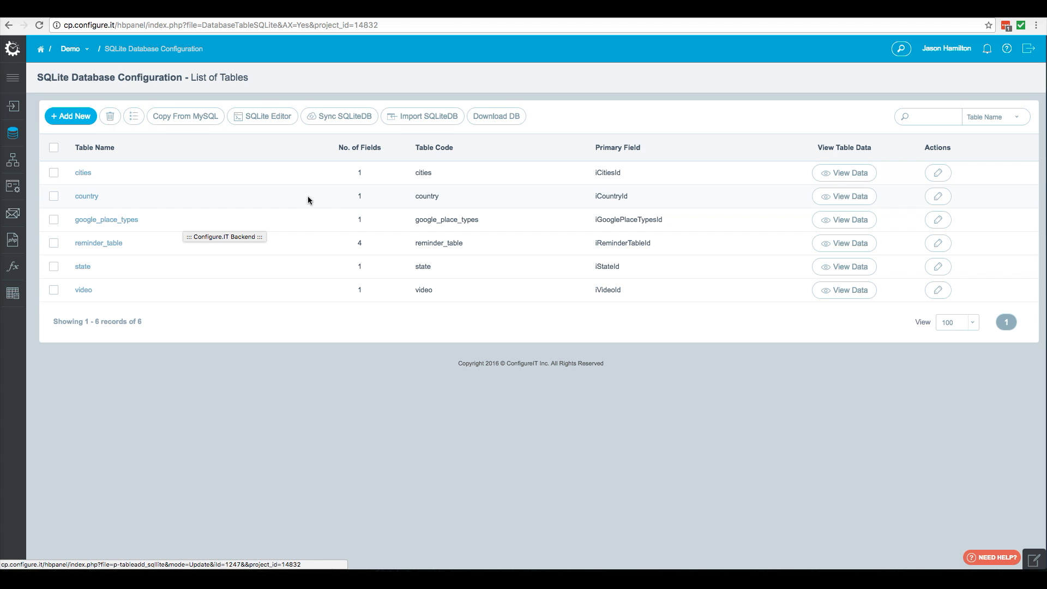
- Open the SQLite country table's data, show 500 rows per page, and delete all records
click(858, 197)
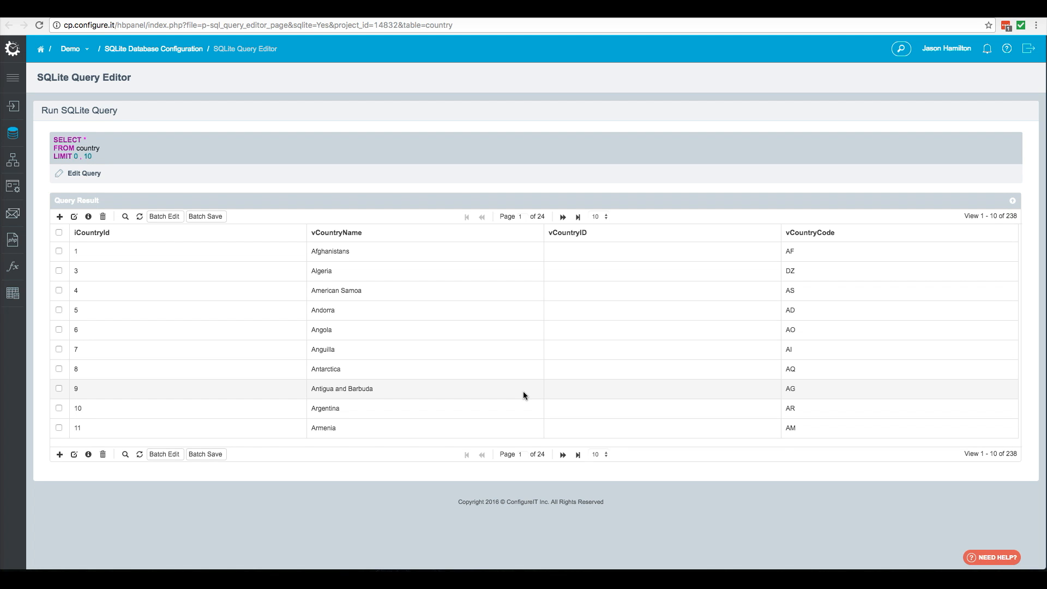
click(602, 455)
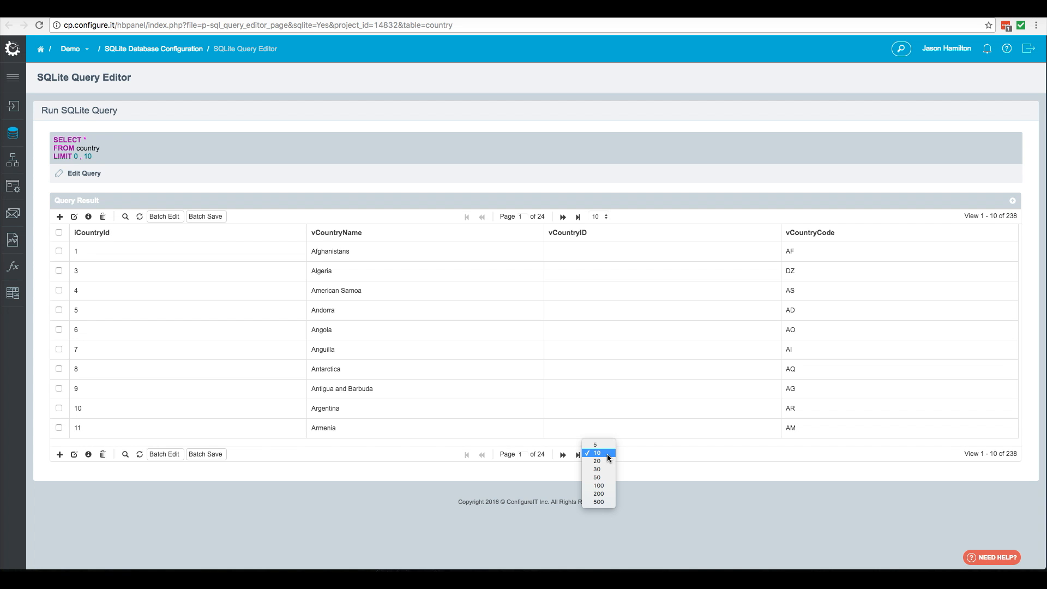
click(603, 502)
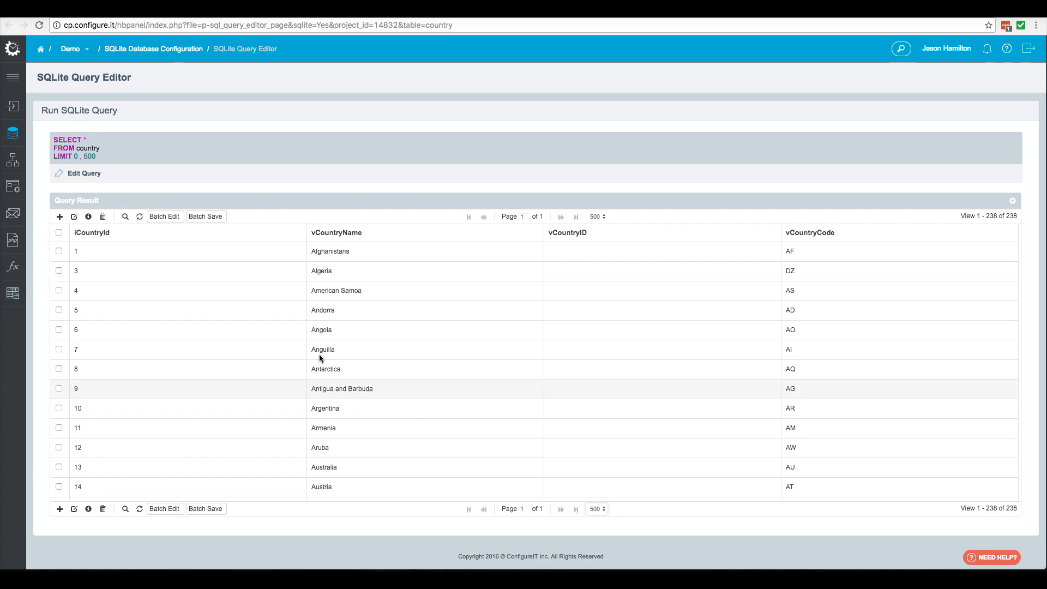
click(59, 233)
click(103, 216)
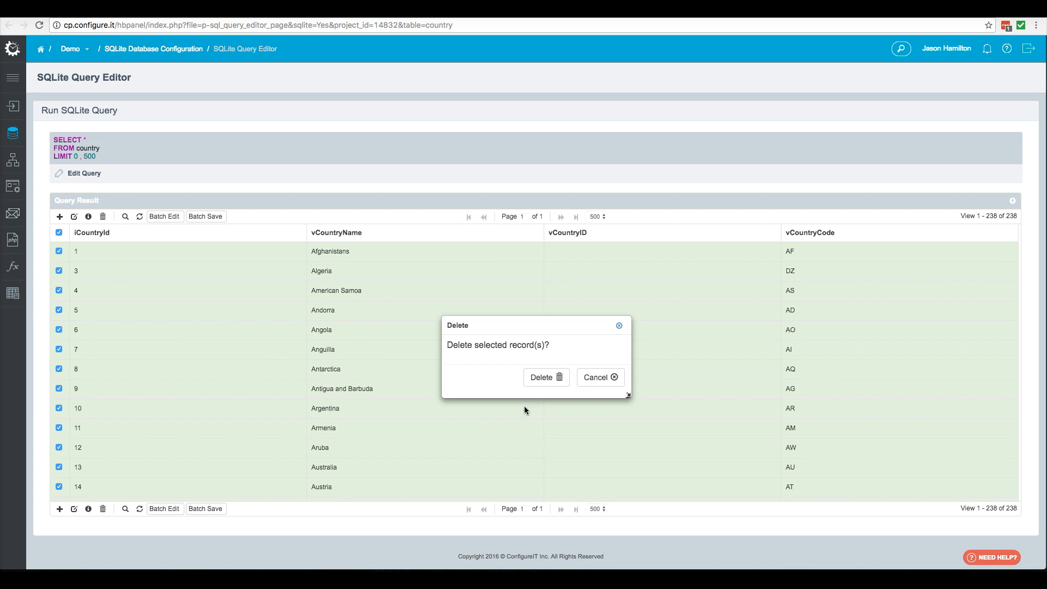
click(545, 378)
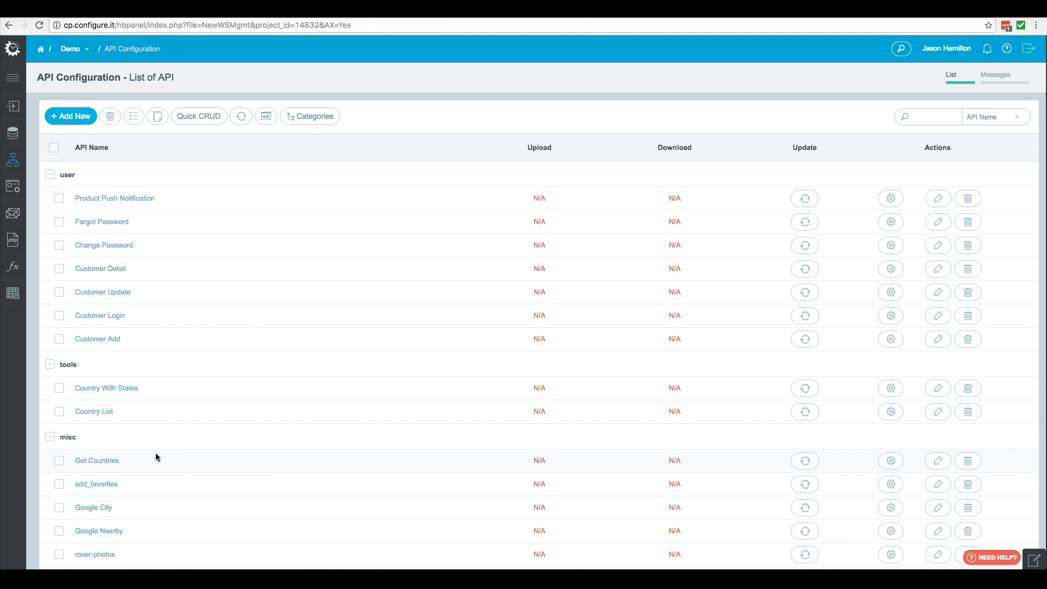
- Open the Get Countries API and add an input parameter named country_id, then update
click(97, 461)
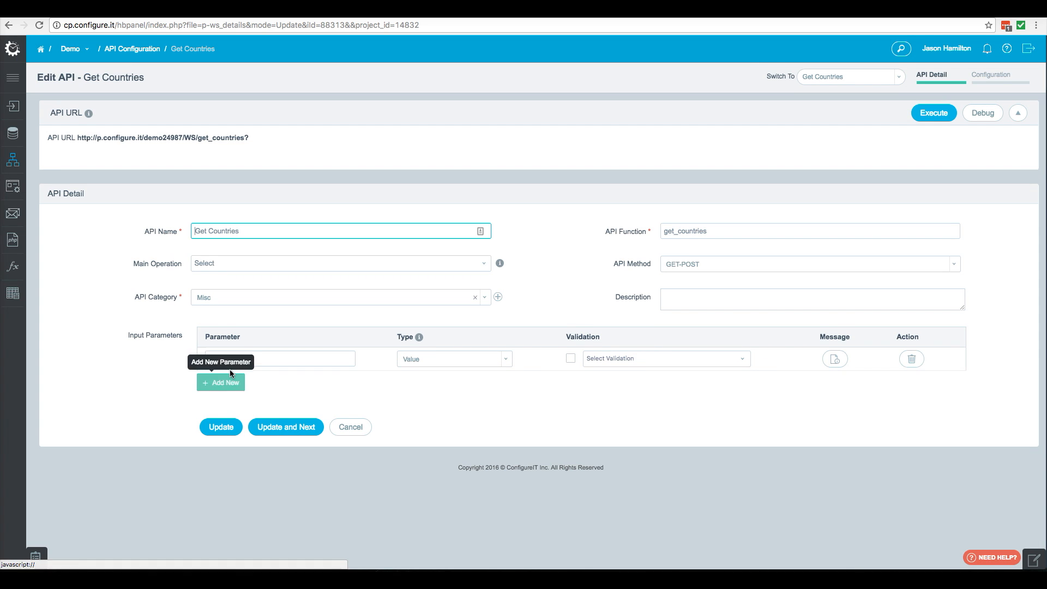
click(313, 359)
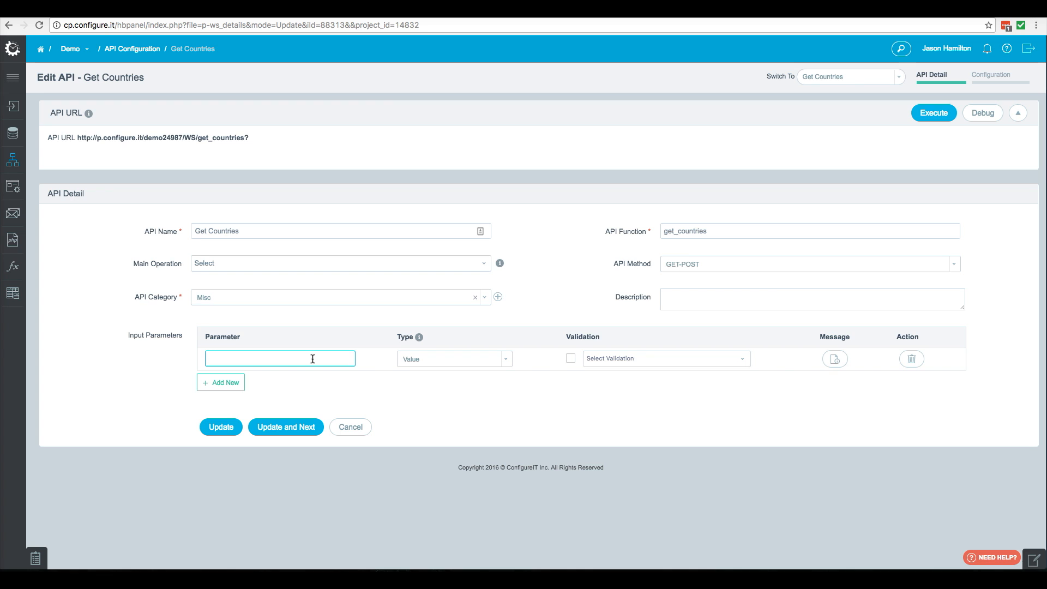
text(country_id)
click(286, 429)
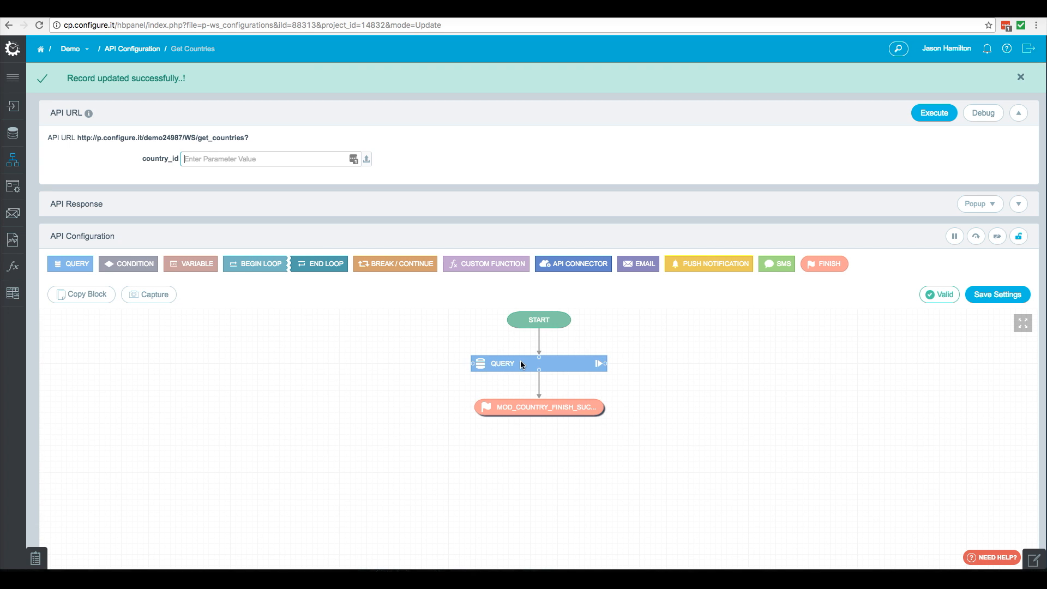
- Add a where condition on iCountryId using greater than the country_id request parameter, then save the query and settings
double_click(521, 364)
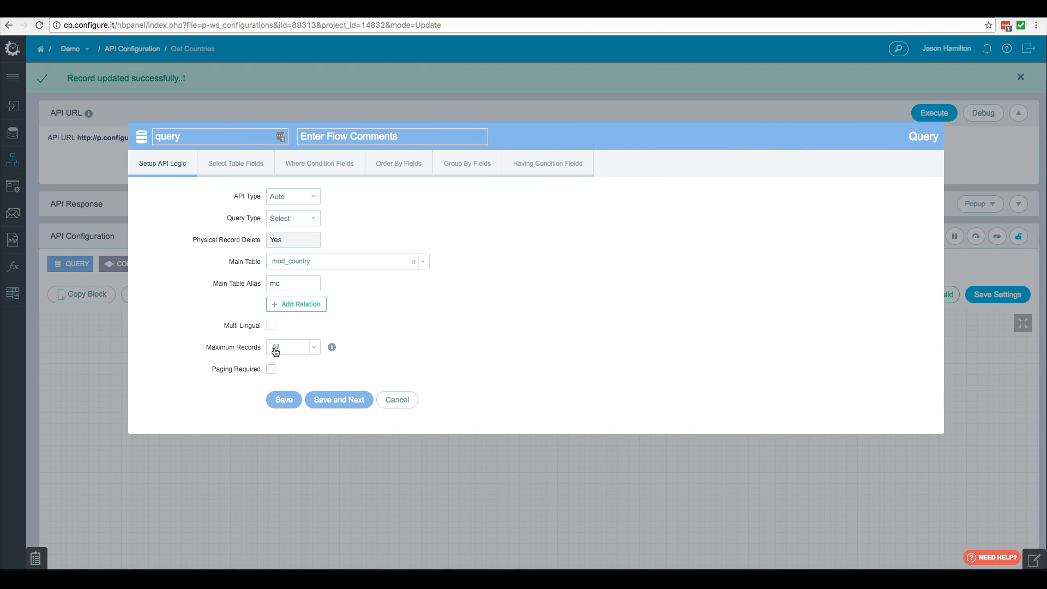
click(230, 167)
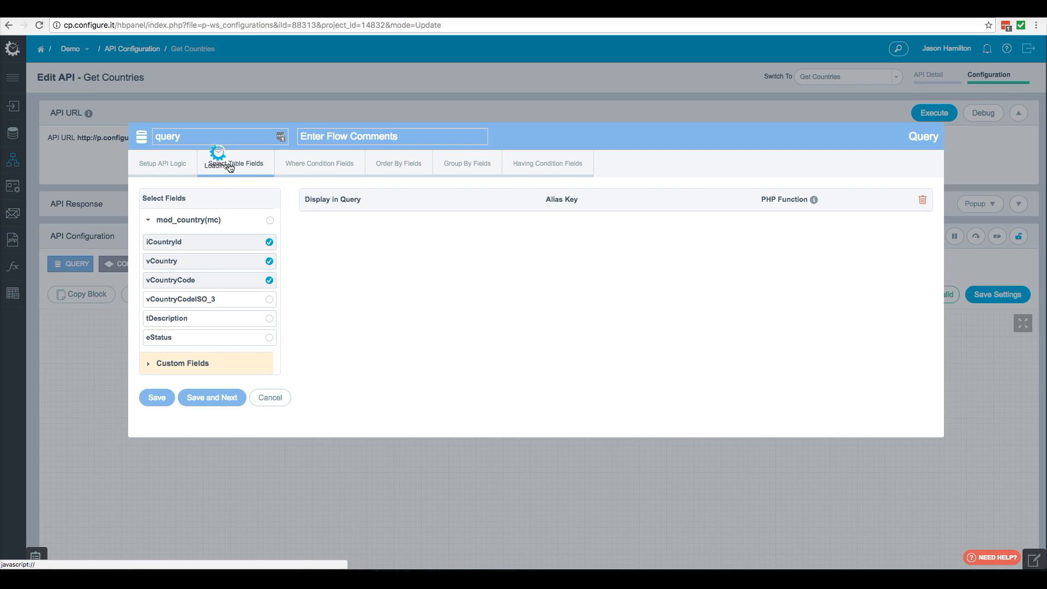
click(309, 166)
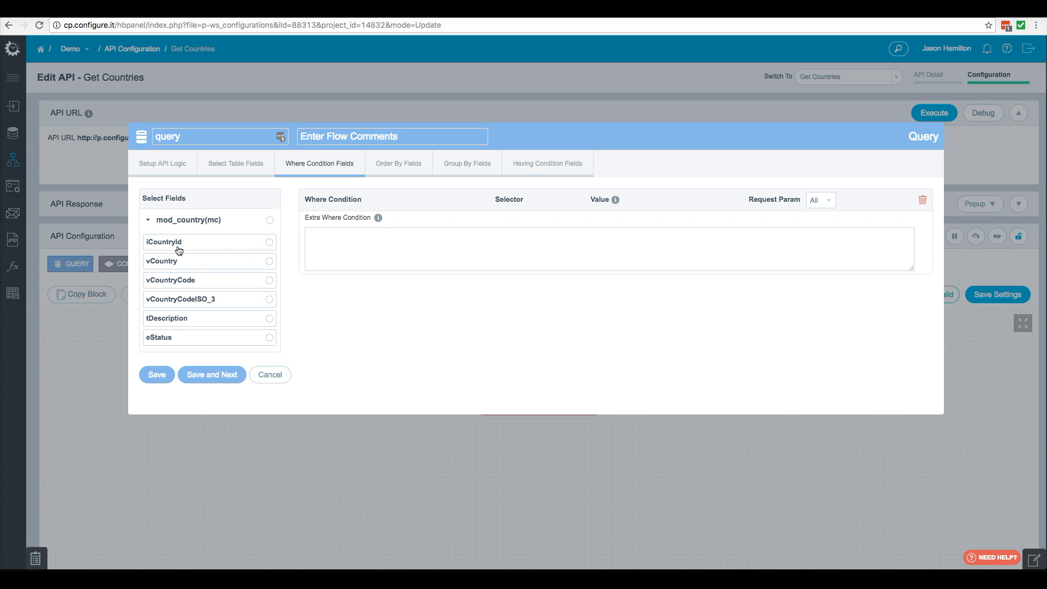
click(269, 242)
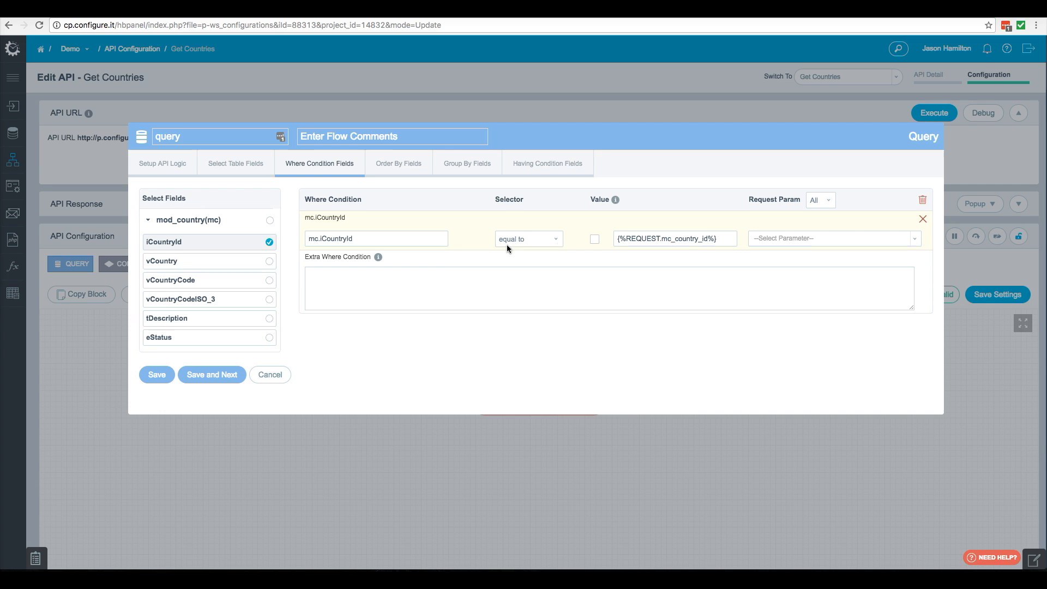
click(555, 240)
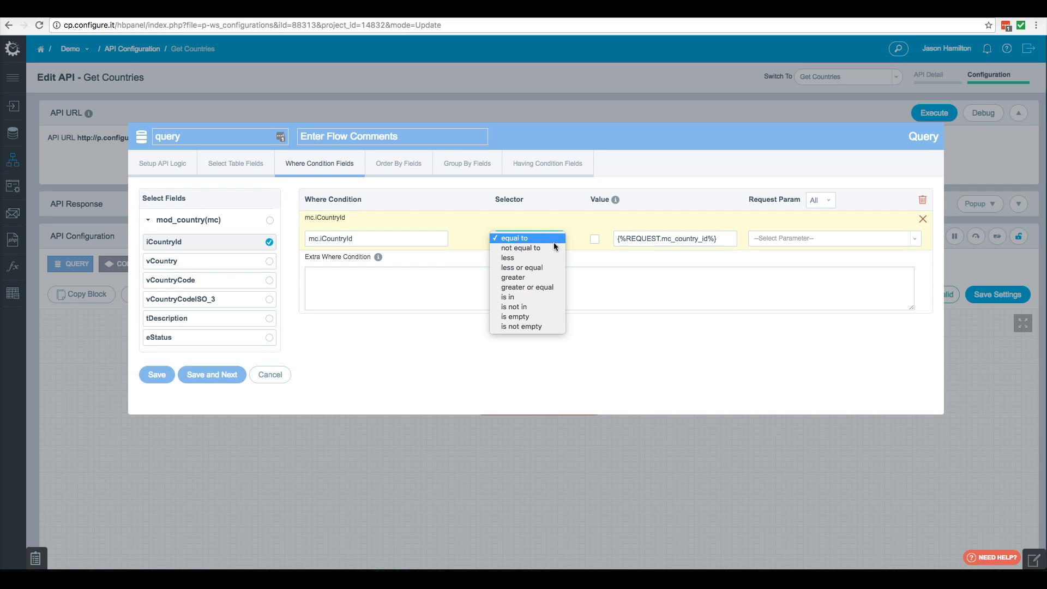
click(539, 277)
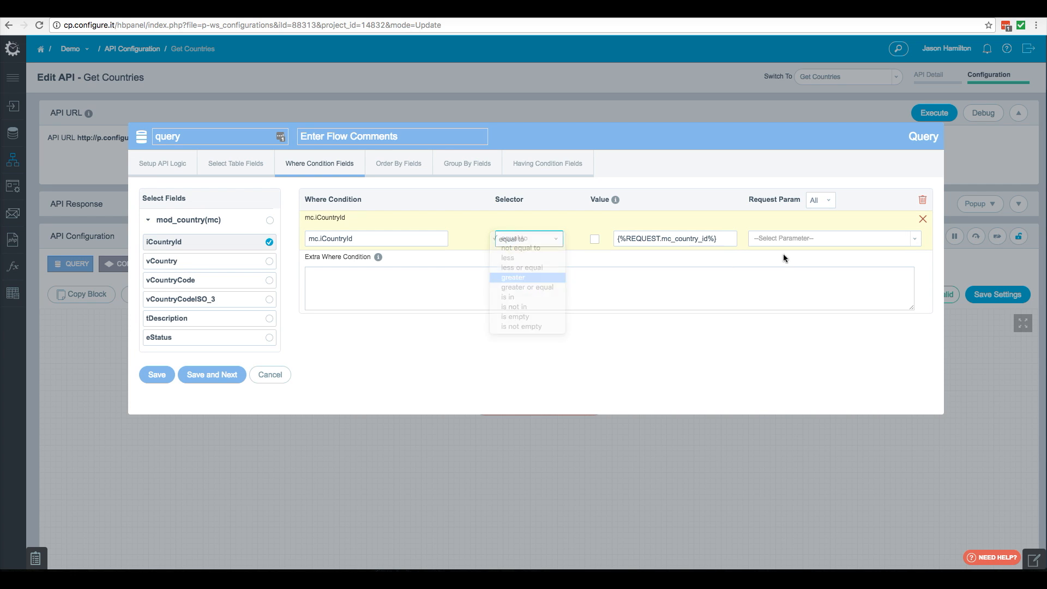
click(821, 242)
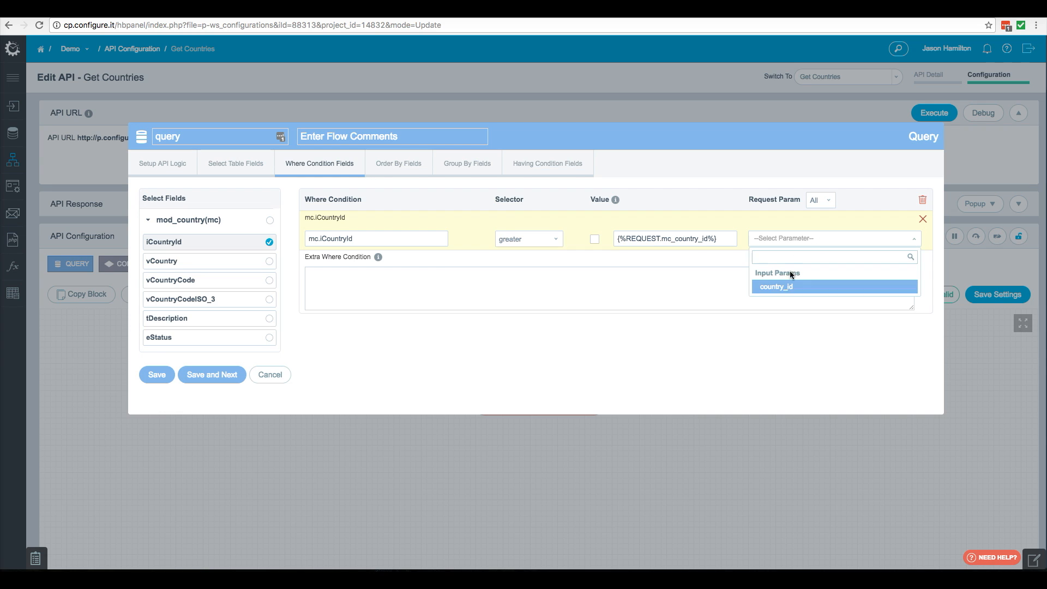
click(784, 289)
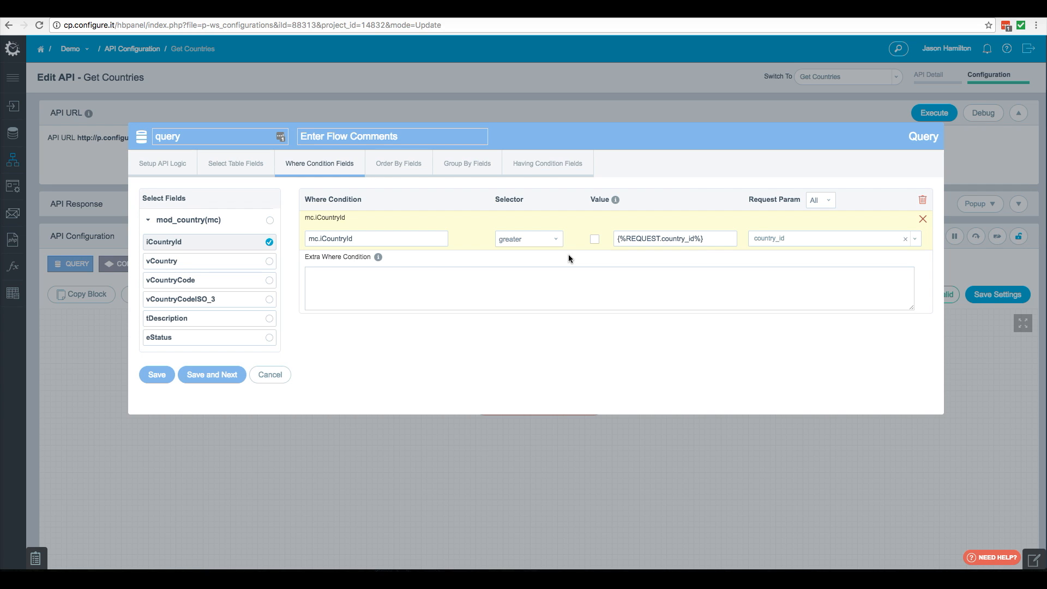
click(166, 375)
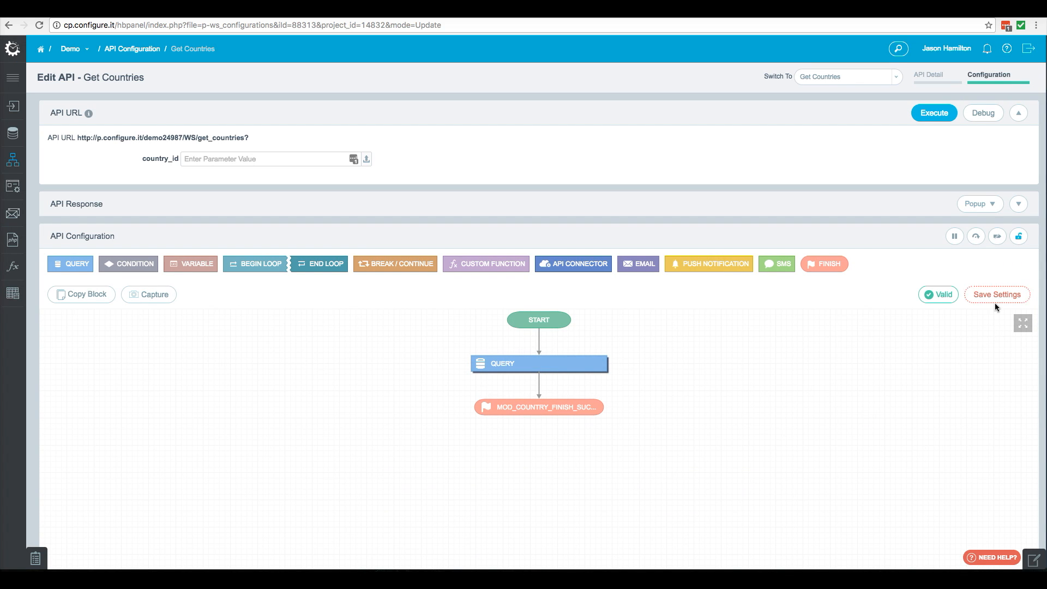
click(992, 296)
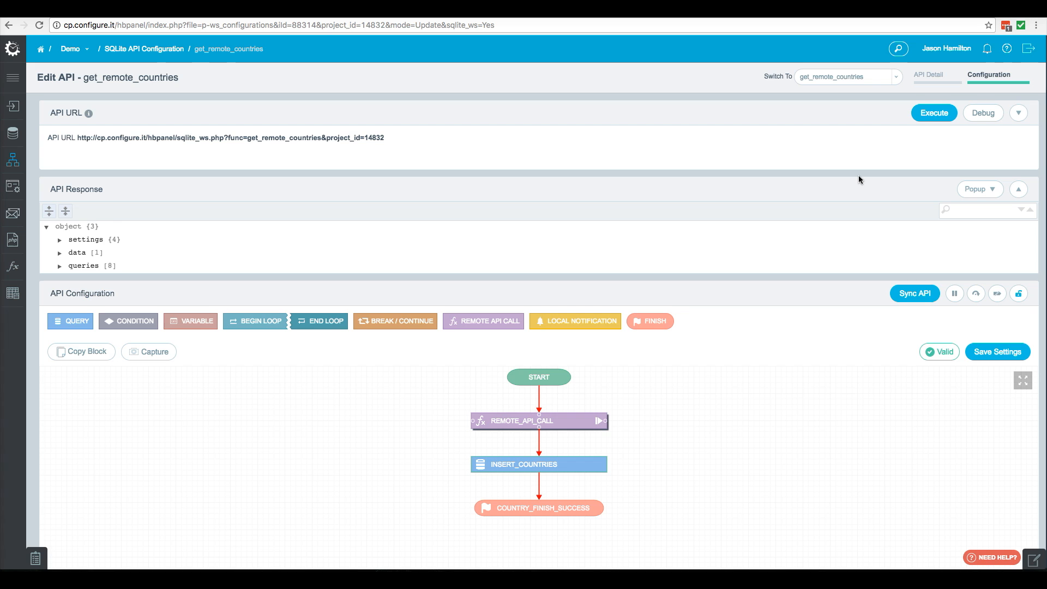
- Add a country_id input parameter to the get_remote_countries API details and update
click(928, 75)
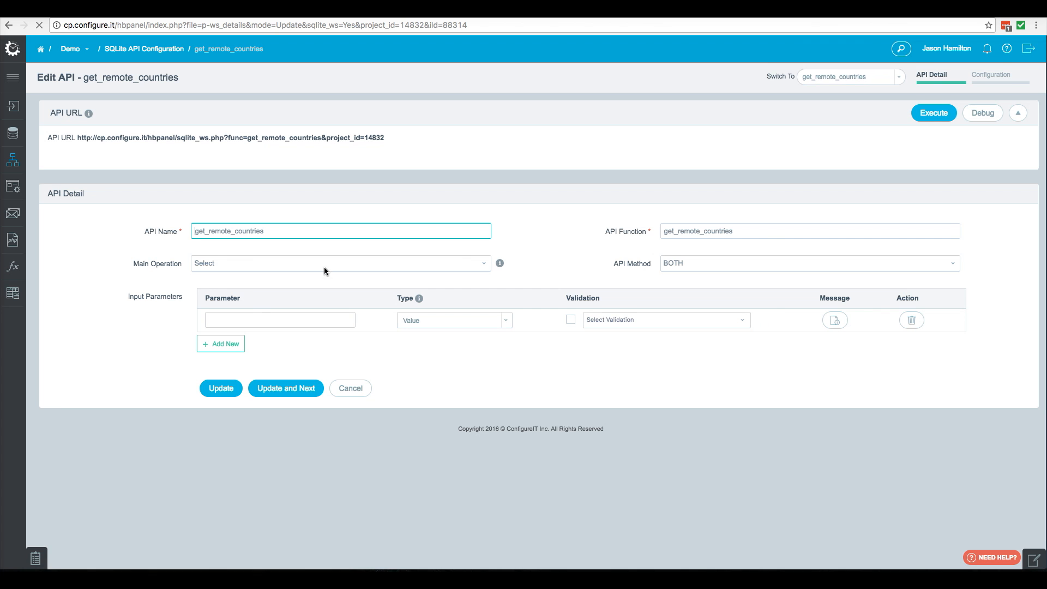
click(250, 320)
text(country_id)
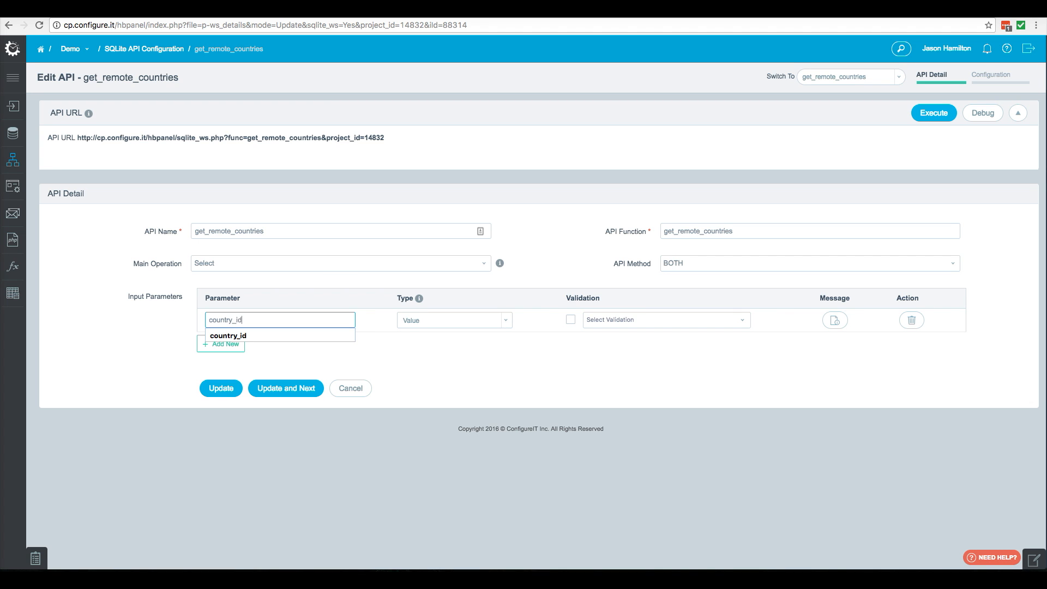
click(276, 393)
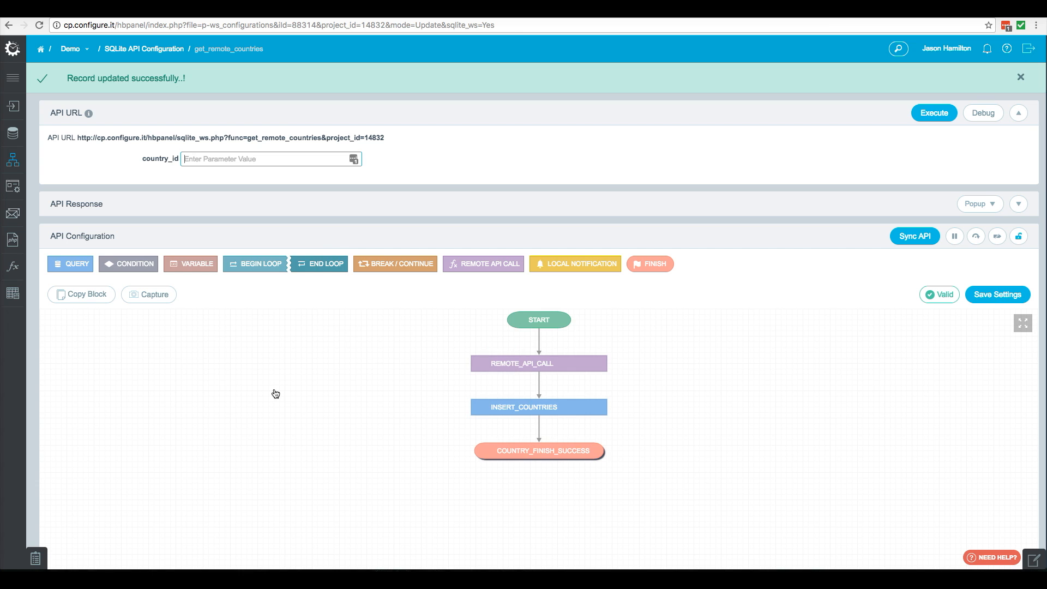
- Map the remote API call's country_id input to the country_id input parameter, then save the block and settings
double_click(538, 363)
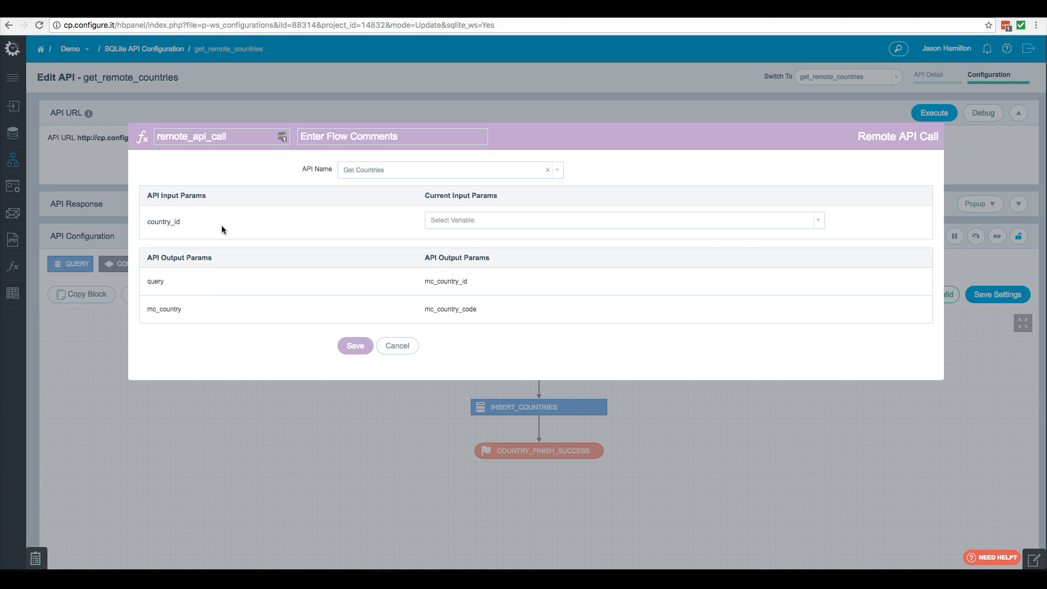
click(463, 221)
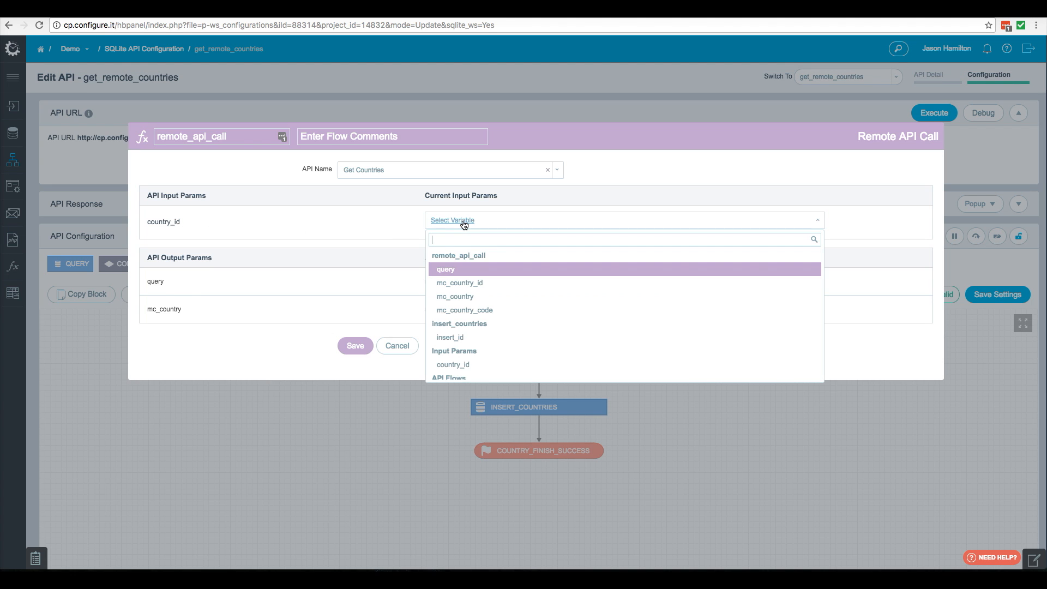
click(456, 366)
click(355, 347)
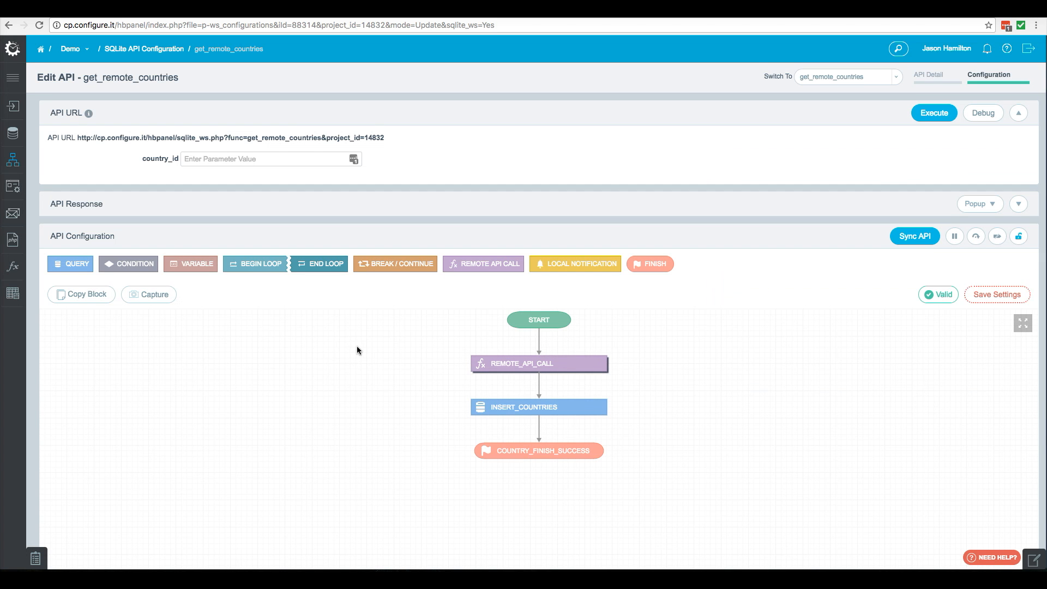
click(971, 298)
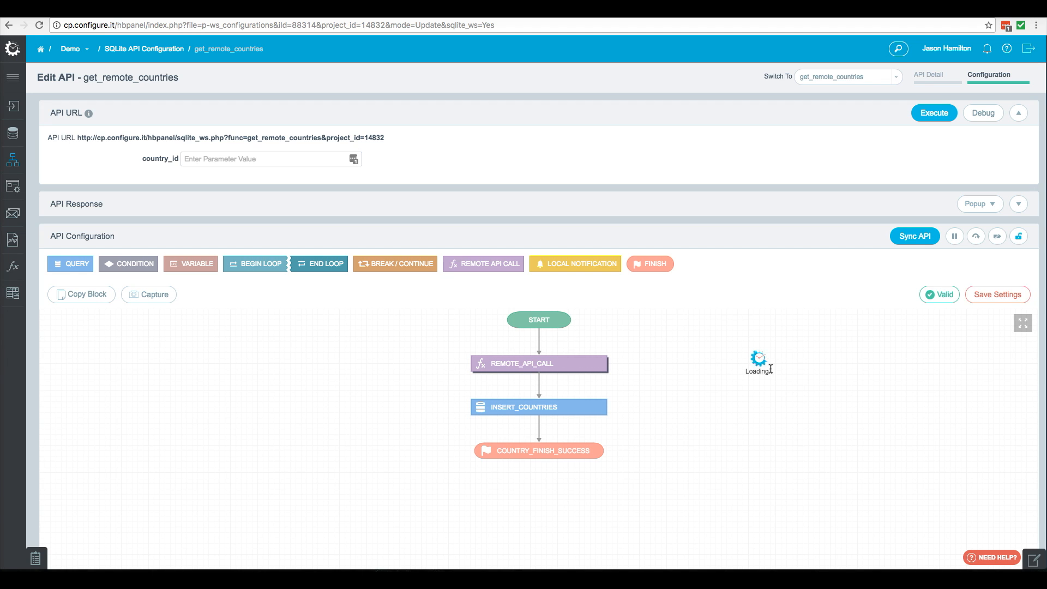
- Sync the API, reload it, and enter 200 as the country_id parameter value
click(905, 240)
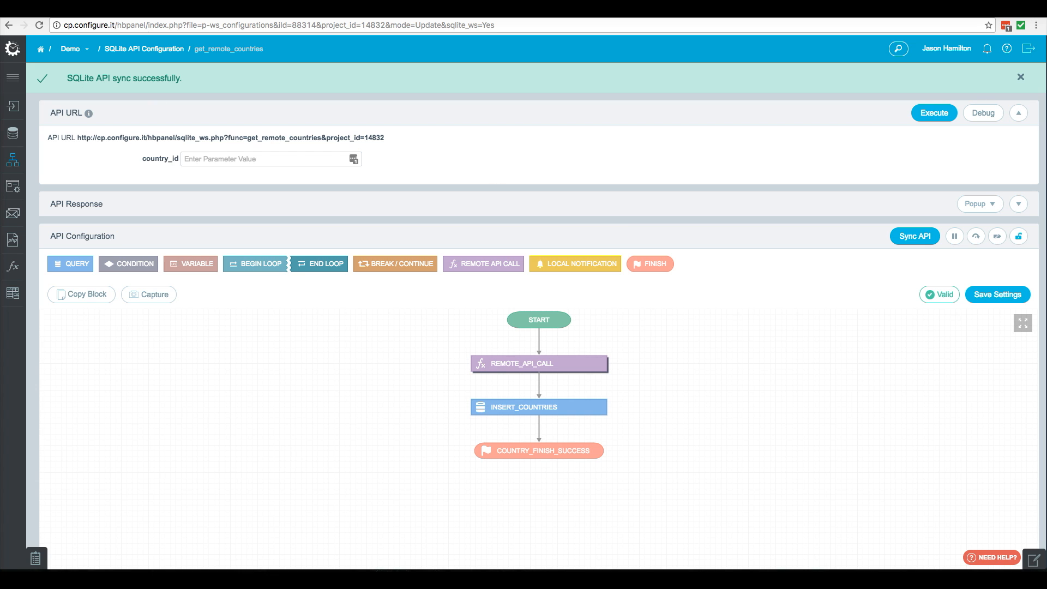
click(39, 25)
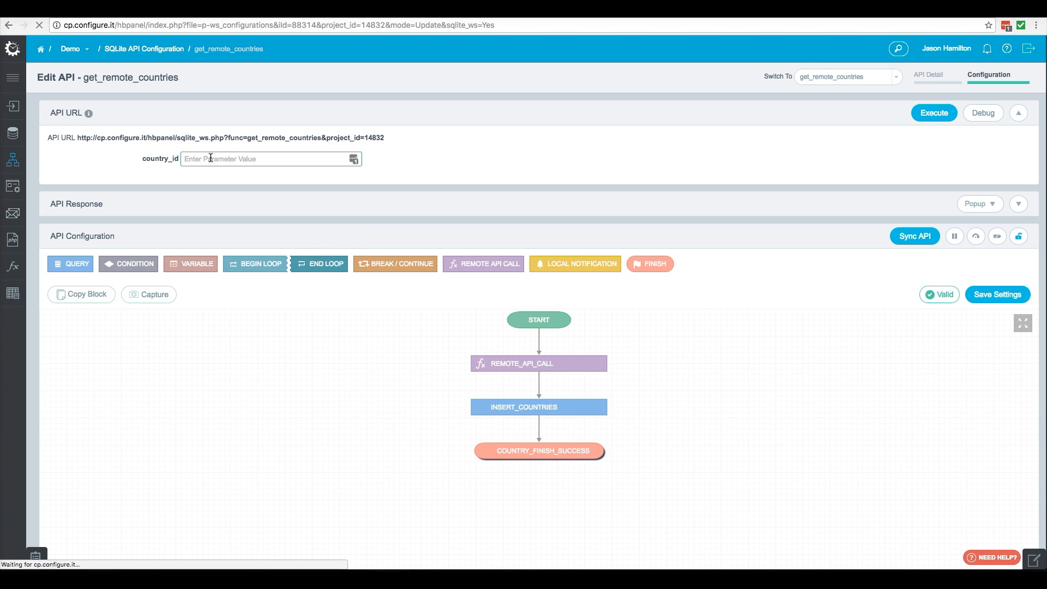
text(200)
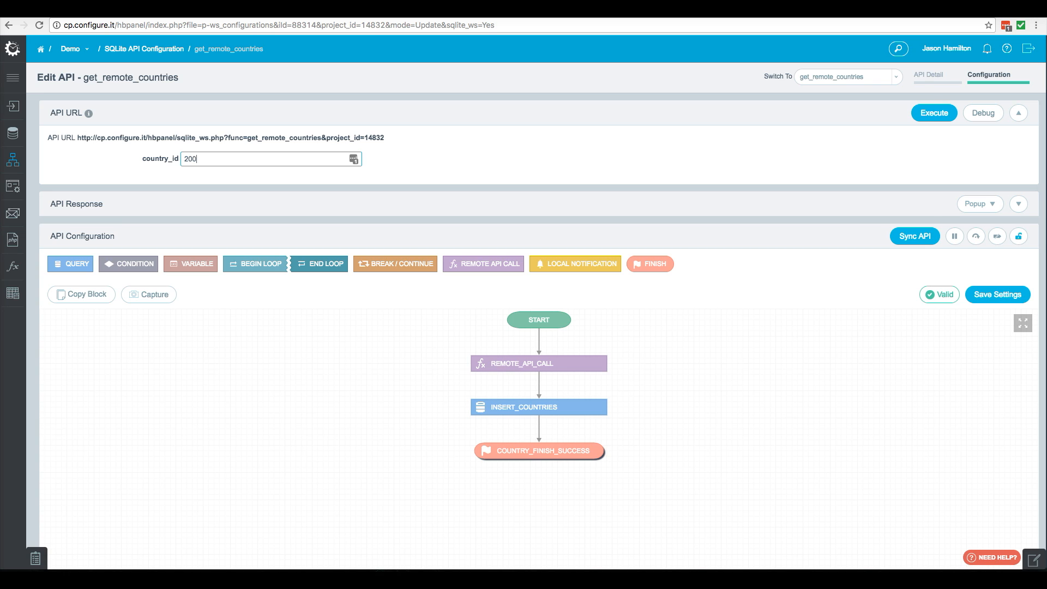
- Run the get_remote_countries API in Debug mode with country_id 200
click(518, 136)
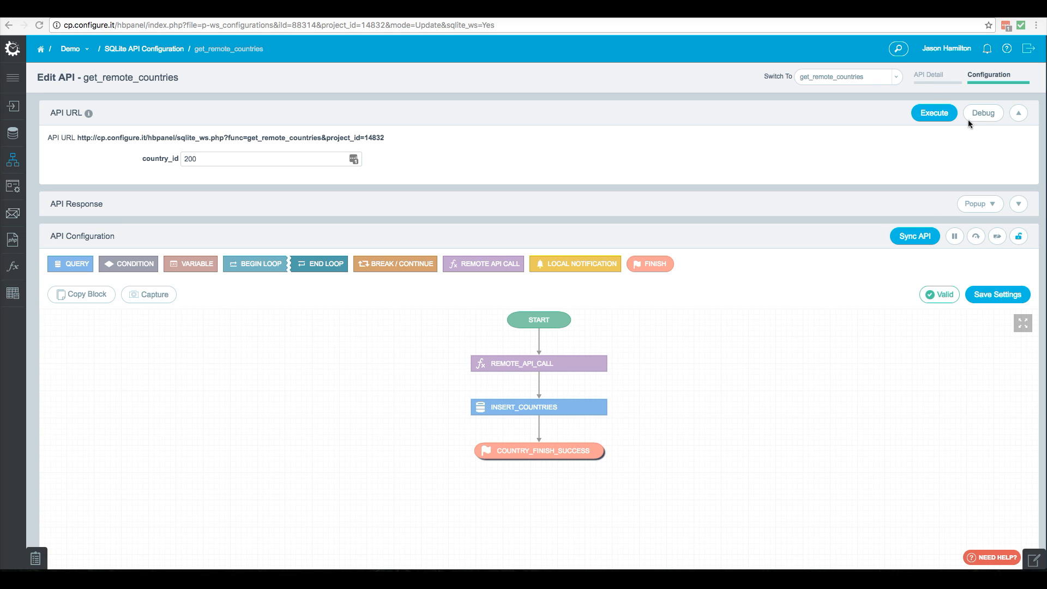
click(983, 113)
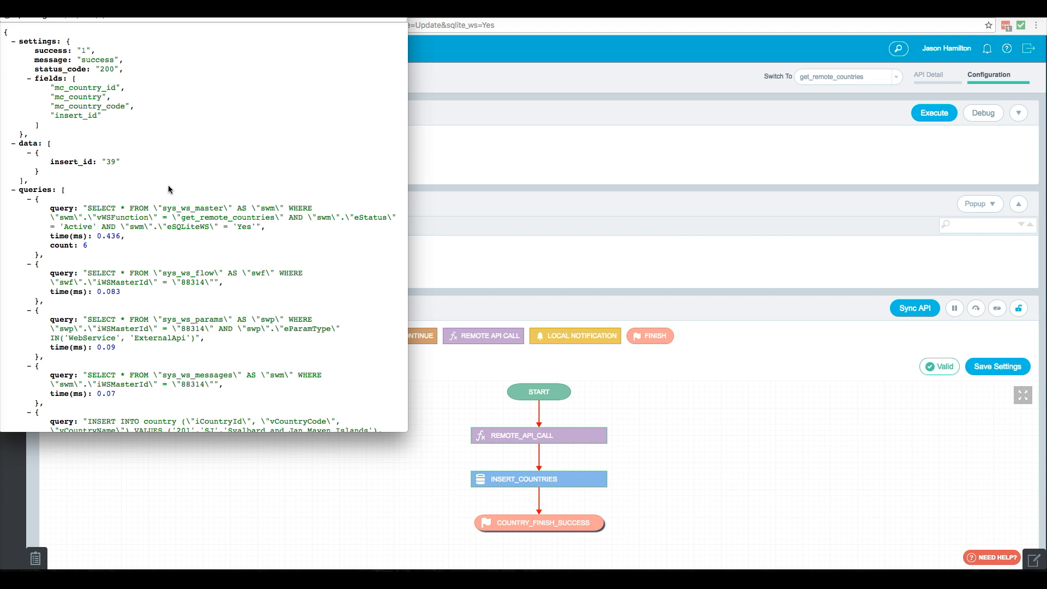
- Switch to the SQLite Query Editor, refresh the country table results, and scroll through the inserted country records
click(501, 125)
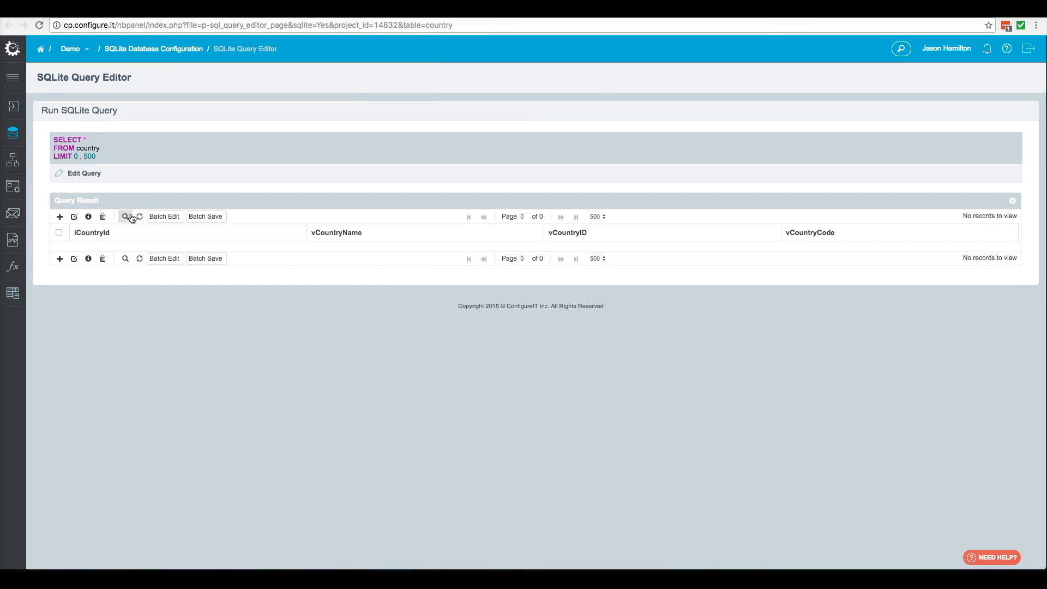
click(140, 217)
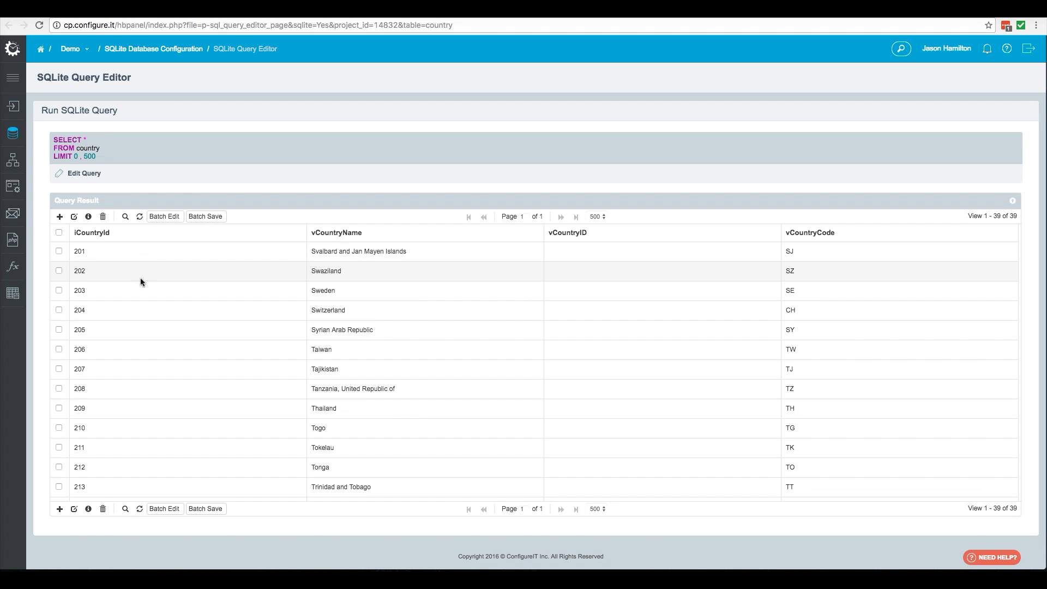
scroll(315, 418, down, 5)
scroll(814, 541, down, 1)
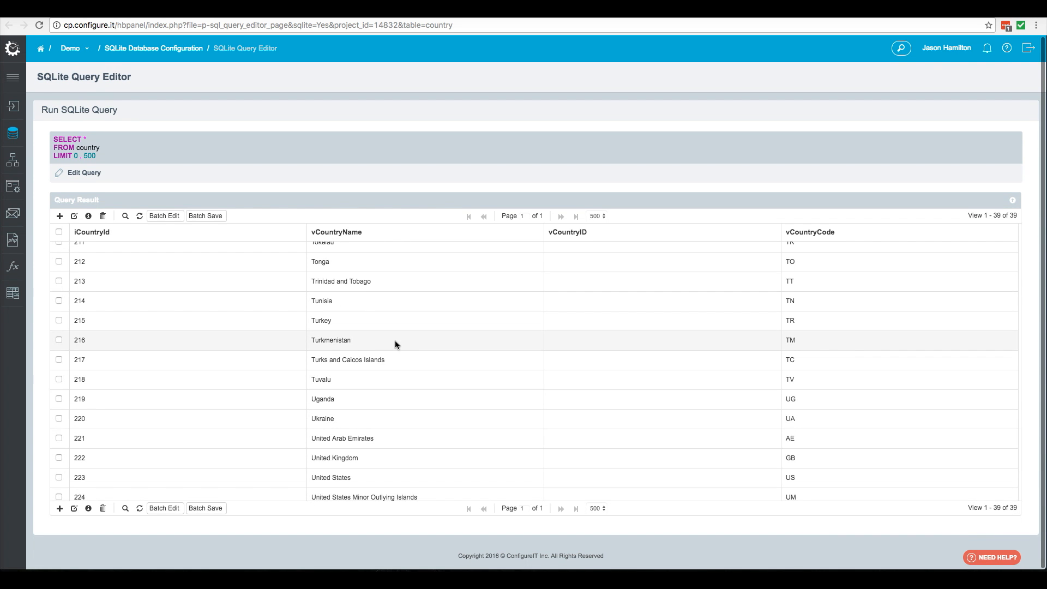
scroll(403, 340, up, 2)
scroll(402, 342, up, 2)
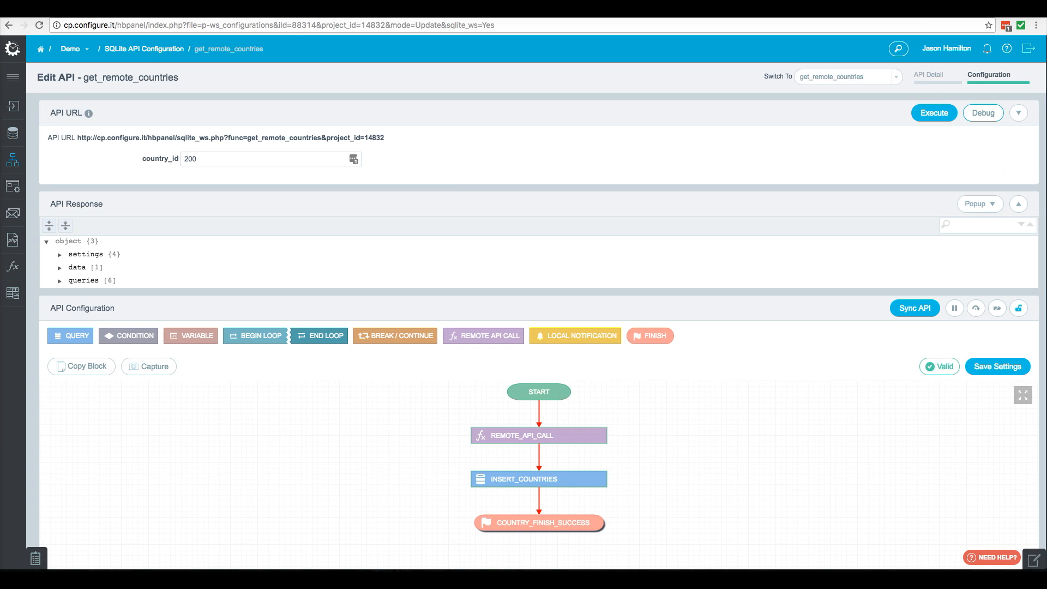
- Execute the get_remote_countries API again with country_id 200 and close the response popup window
click(926, 115)
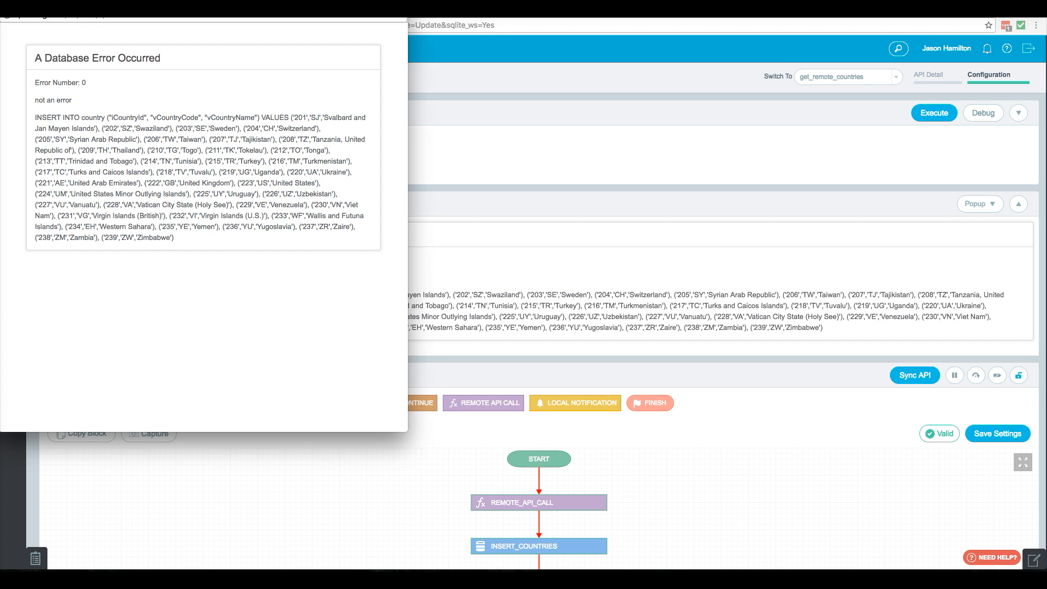
click(7, 4)
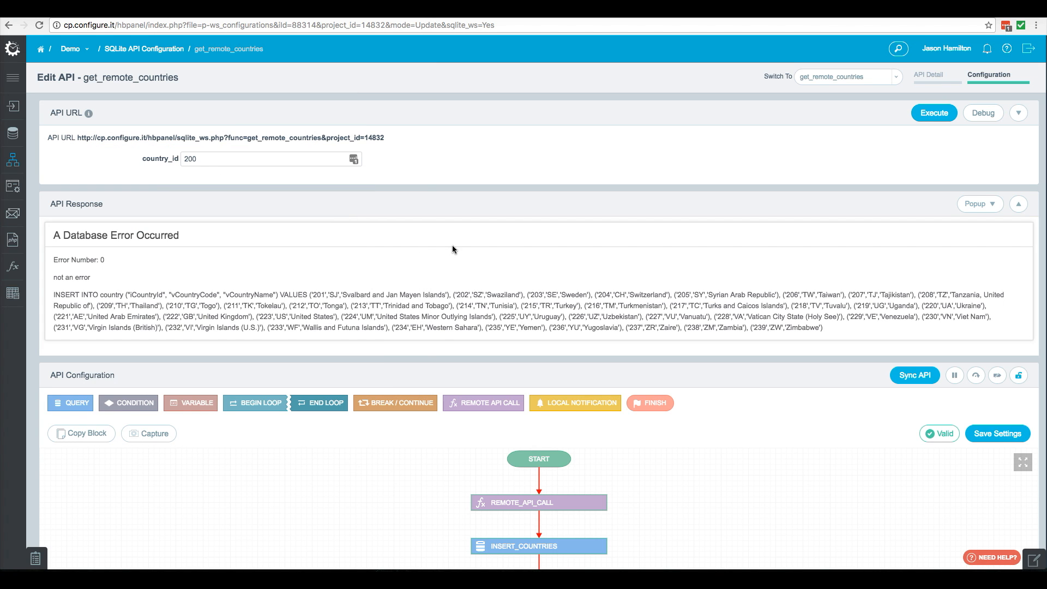